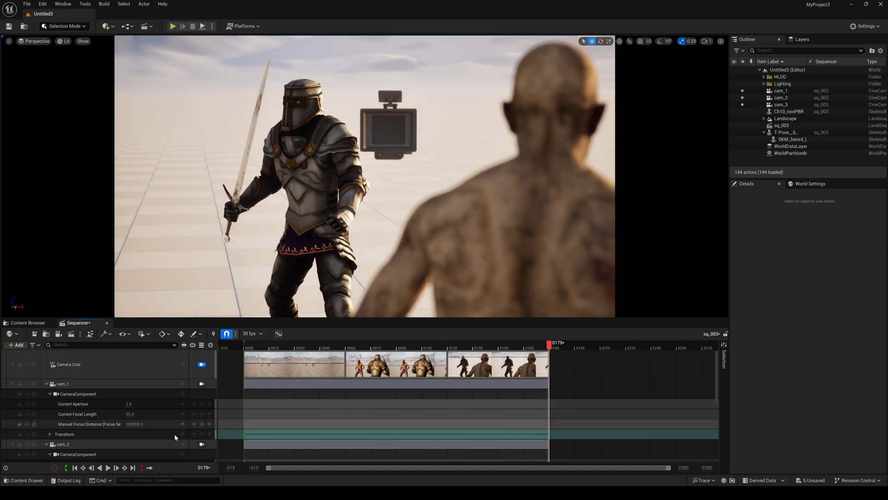
# Step: Play back the finished three-camera sequence
pyautogui.click(108, 467)
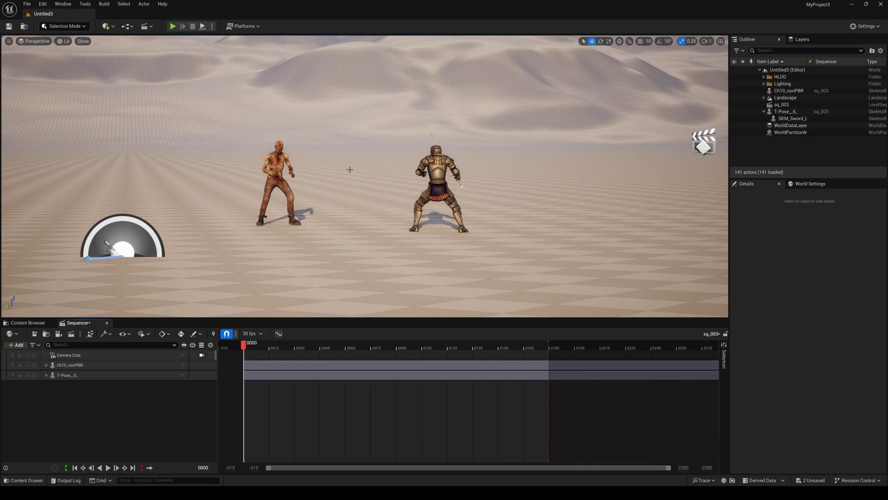
# Step: Add a Cine Camera Actor to the level and snap it to the current view
pyautogui.click(107, 26)
pyautogui.moveTo(142, 116)
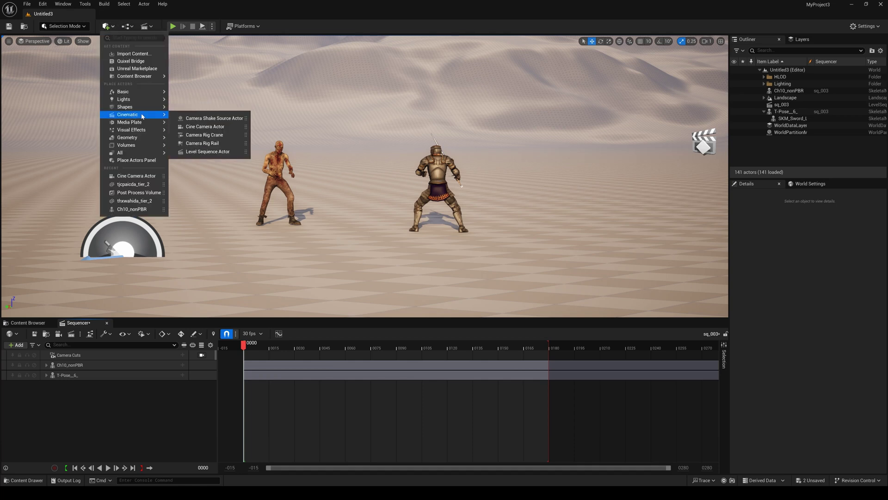
pyautogui.click(204, 127)
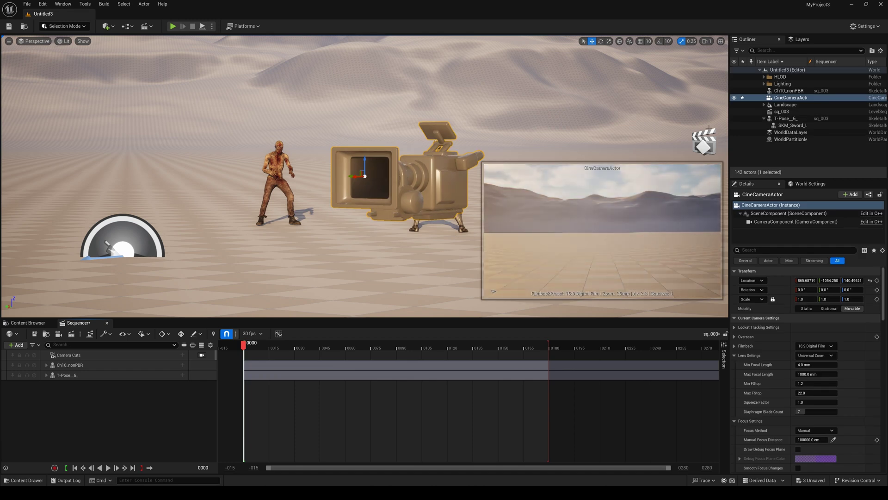
pyautogui.rightClick(822, 99)
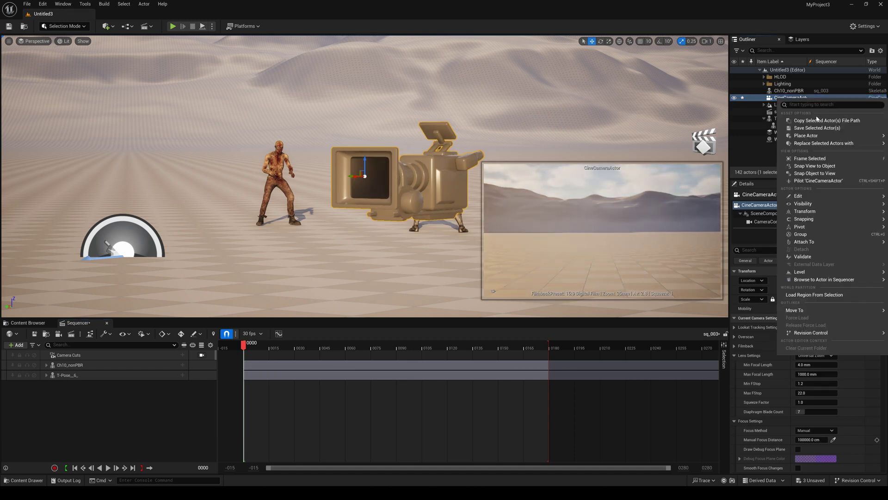
pyautogui.click(816, 175)
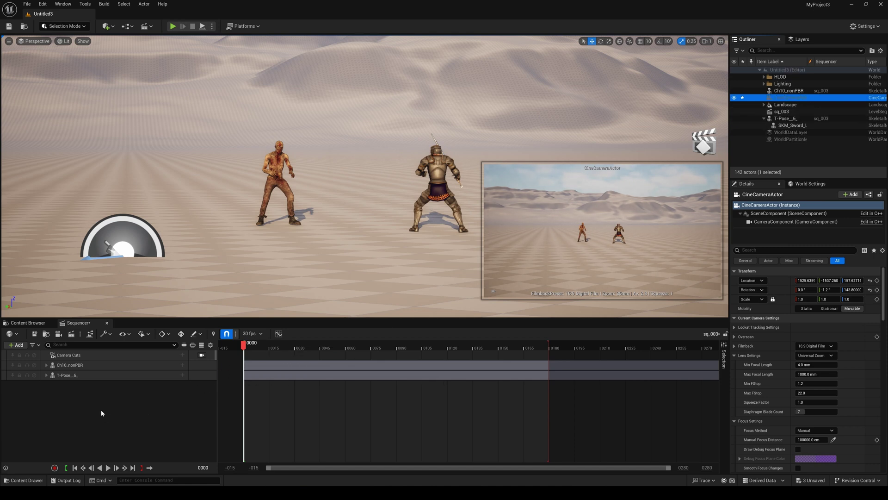
# Step: Add the new cine camera to the sequence as a track and rename the actor cam_1
pyautogui.moveTo(101, 409); pyautogui.dragTo(102, 410)
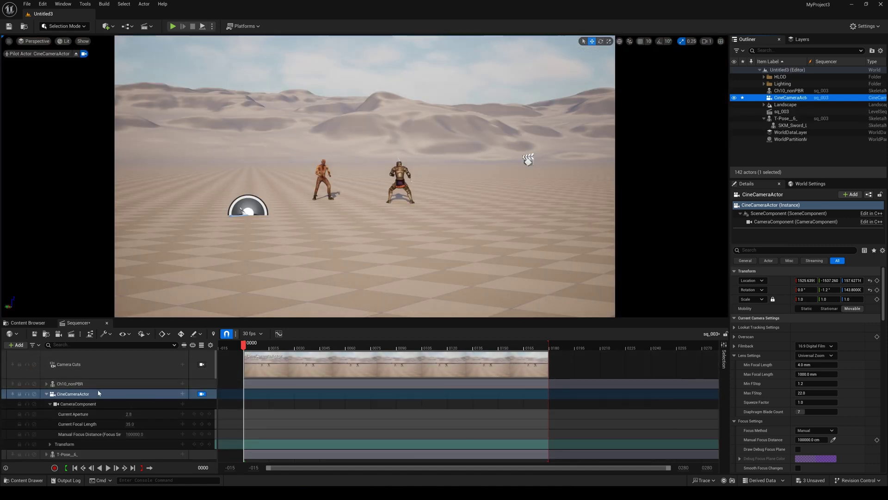
pyautogui.click(796, 98)
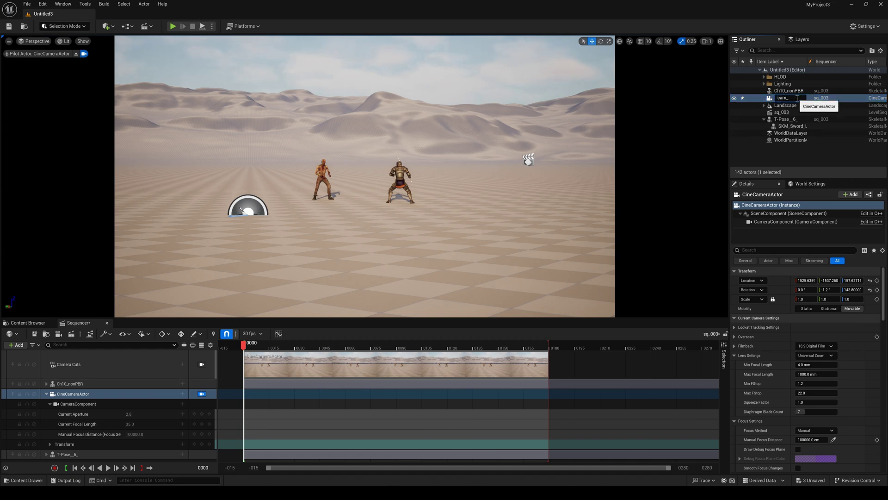
pyautogui.press('Return')
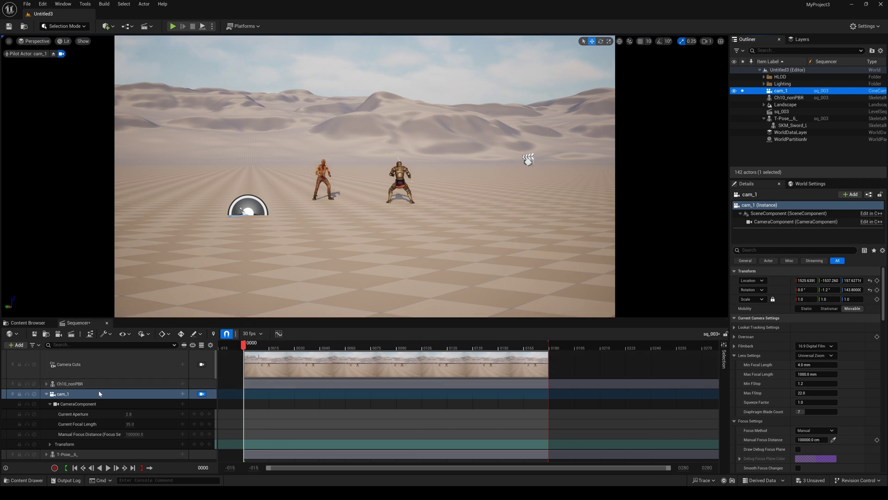
# Step: Set the lens of cam_1 to the 30mm Prime f/1.4 preset
pyautogui.click(118, 396)
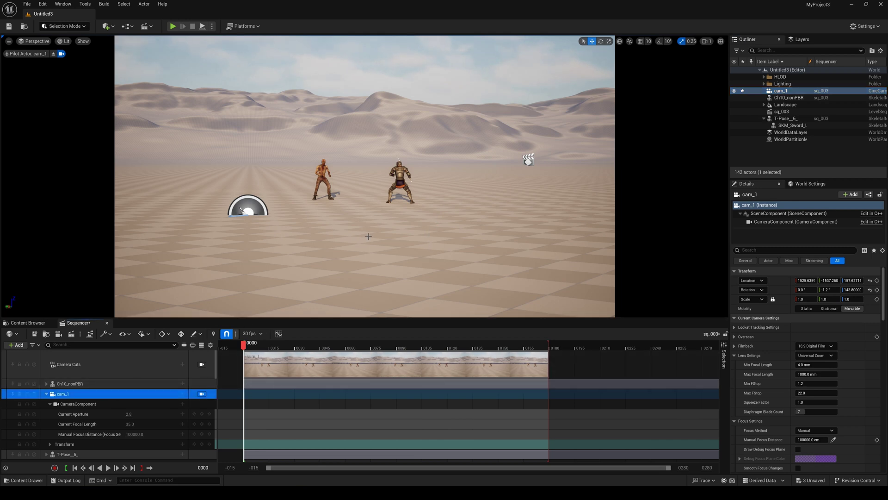
pyautogui.click(829, 356)
pyautogui.click(813, 375)
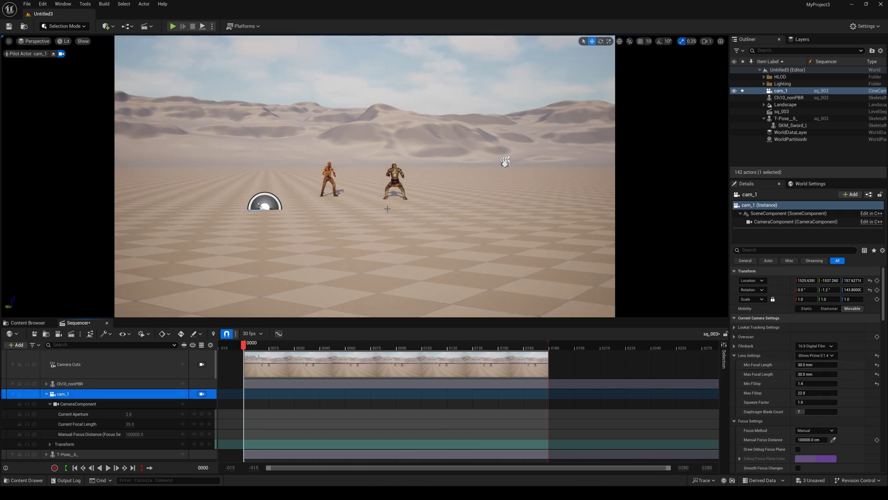
# Step: Move cam_1 closer to the two characters and key its transform at frame 0
pyautogui.scroll(3, 387, 208)
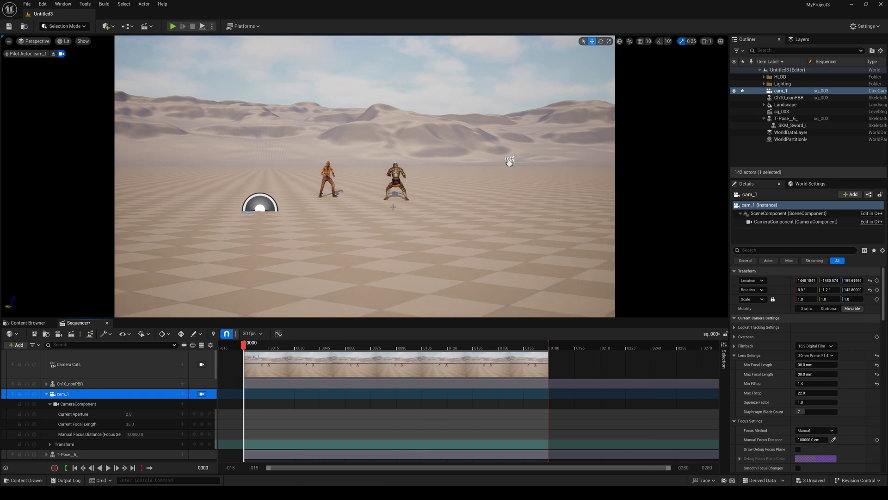
pyautogui.press('Up')
pyautogui.press('Up')
pyautogui.press('Up')
pyautogui.press('Up')
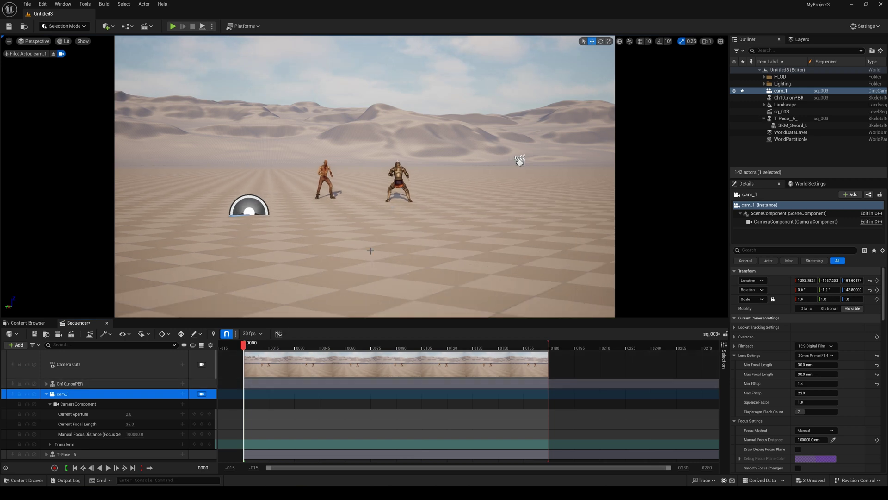
pyautogui.press('Up')
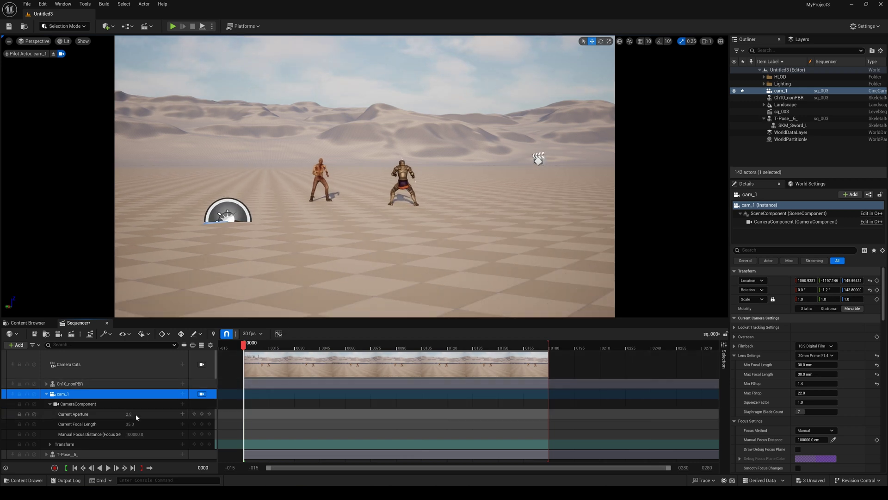
pyautogui.click(202, 445)
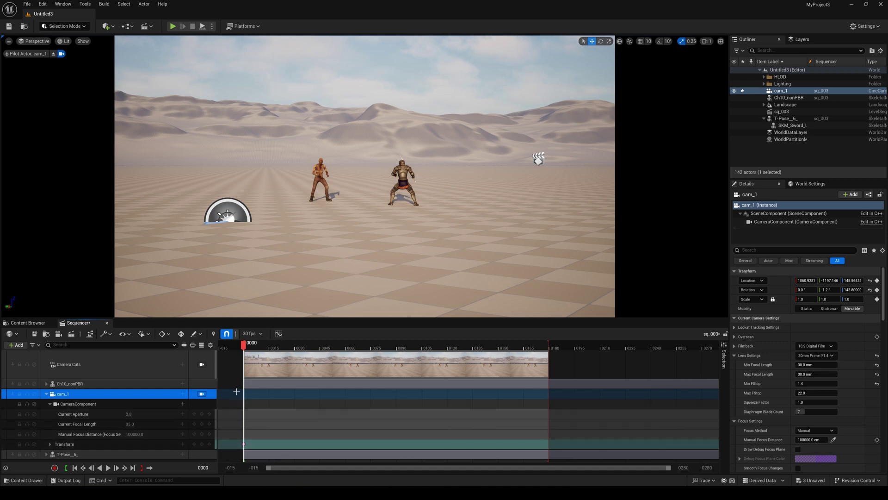
# Step: At frame 165, move cam_1 slightly closer to the characters and add a second transform key
pyautogui.moveTo(244, 345); pyautogui.dragTo(499, 347)
pyautogui.moveTo(523, 407); pyautogui.dragTo(525, 408)
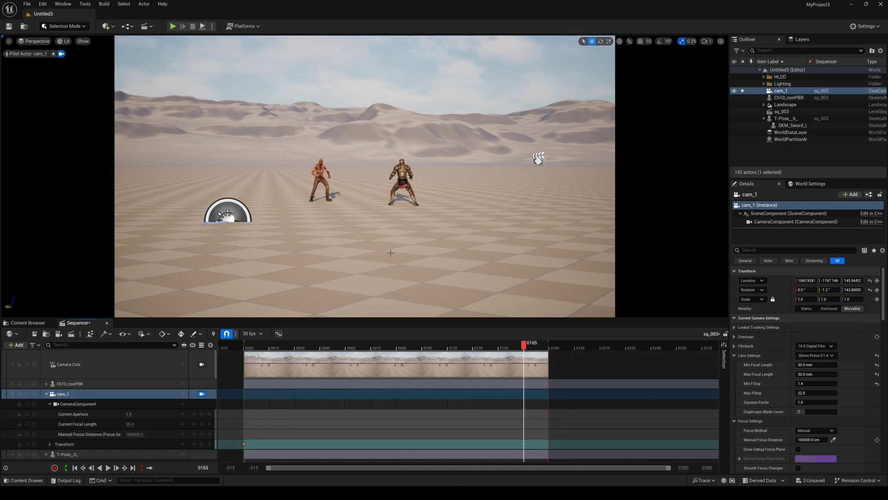
pyautogui.scroll(3, 390, 252)
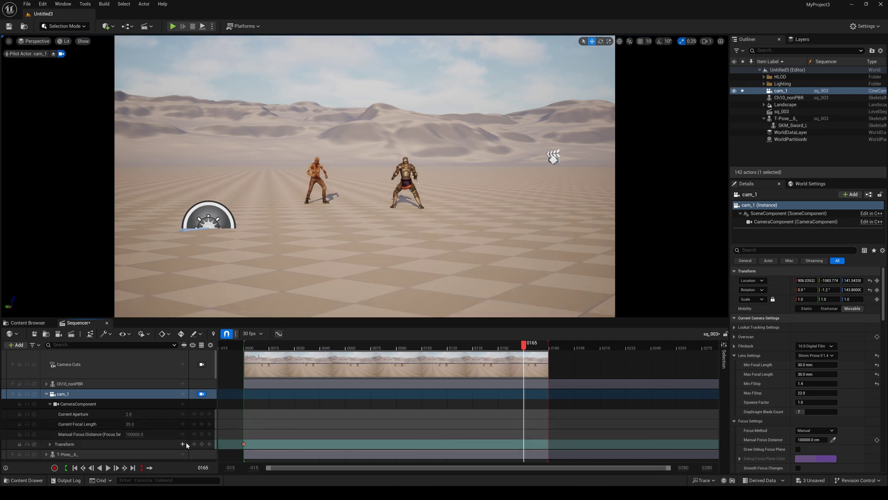
pyautogui.click(202, 444)
# Step: Set both of cam_1's transform keys to linear interpolation and move the end key to the sequence's end at frame 180
pyautogui.click(244, 444)
pyautogui.keyDown('shift'); pyautogui.click(524, 444); pyautogui.keyUp('shift')
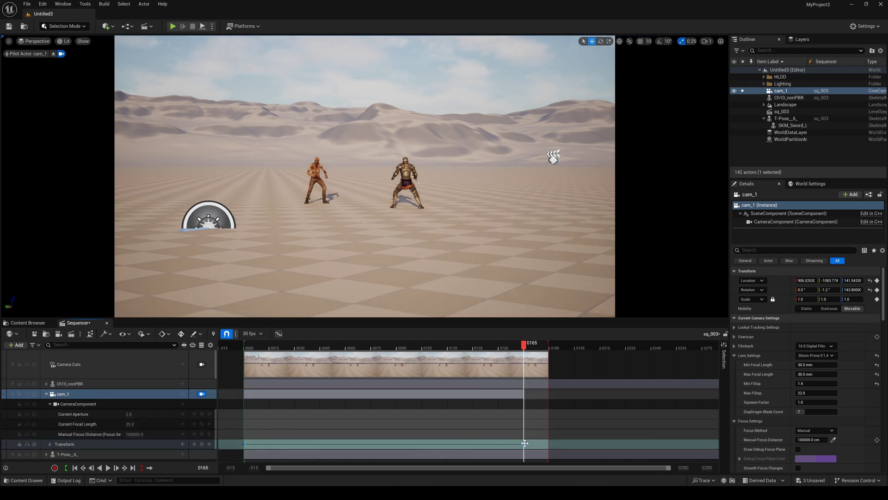
pyautogui.rightClick(526, 443)
pyautogui.click(565, 388)
pyautogui.moveTo(524, 444); pyautogui.dragTo(549, 444)
# Step: Play the sequence from the start to check cam_1's push-in
pyautogui.click(75, 467)
pyautogui.click(107, 468)
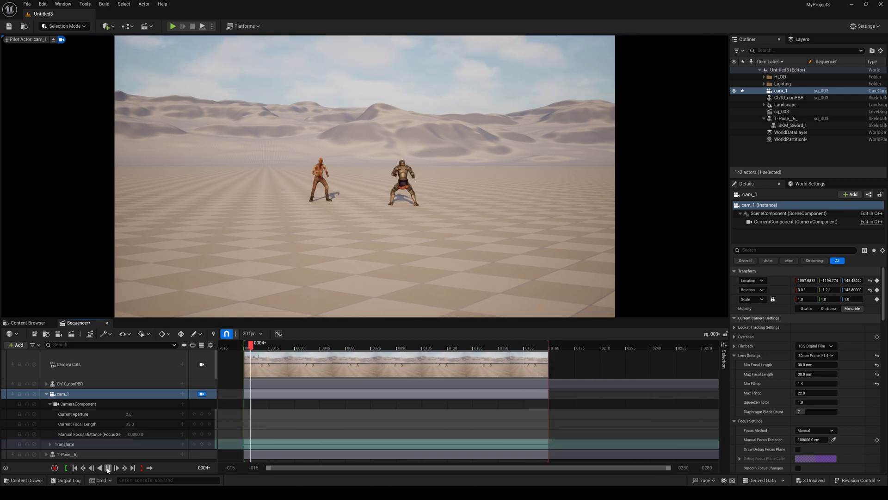
pyautogui.click(107, 468)
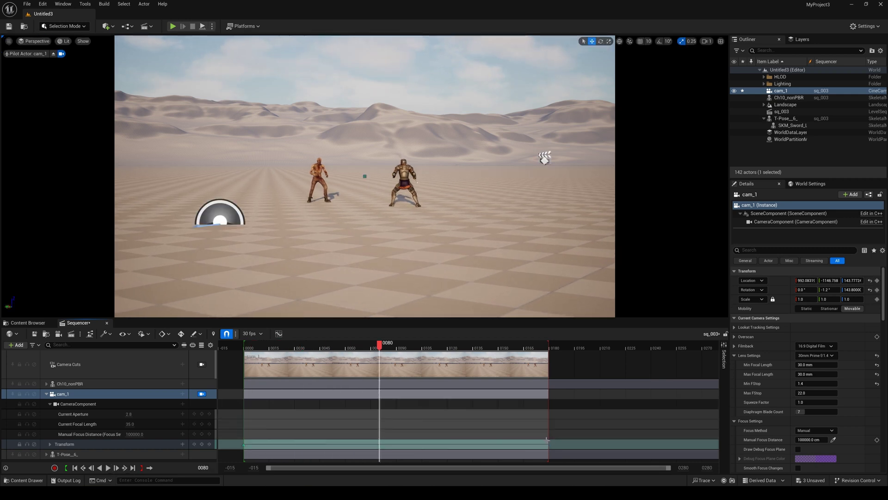
# Step: Strengthen the push-in by moving cam_1 closer to the characters, re-keying its end transform and placing that key at frame 180
pyautogui.moveTo(550, 444); pyautogui.dragTo(424, 442)
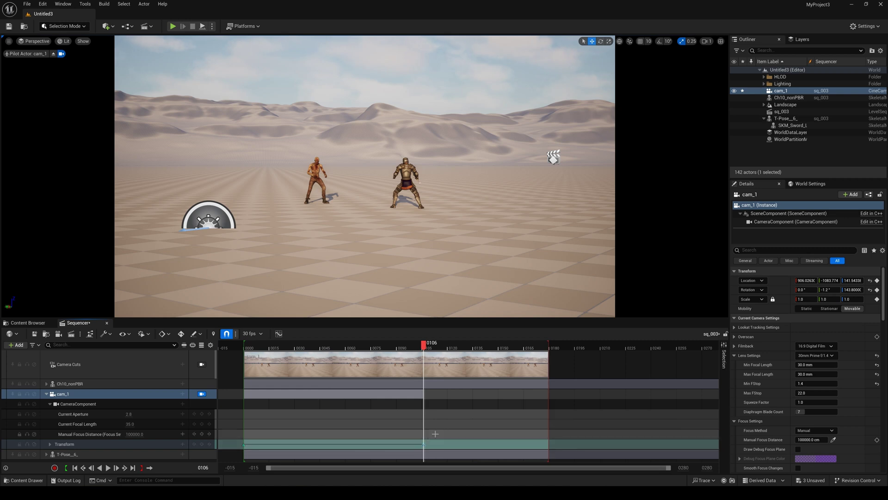
pyautogui.scroll(4, 419, 237)
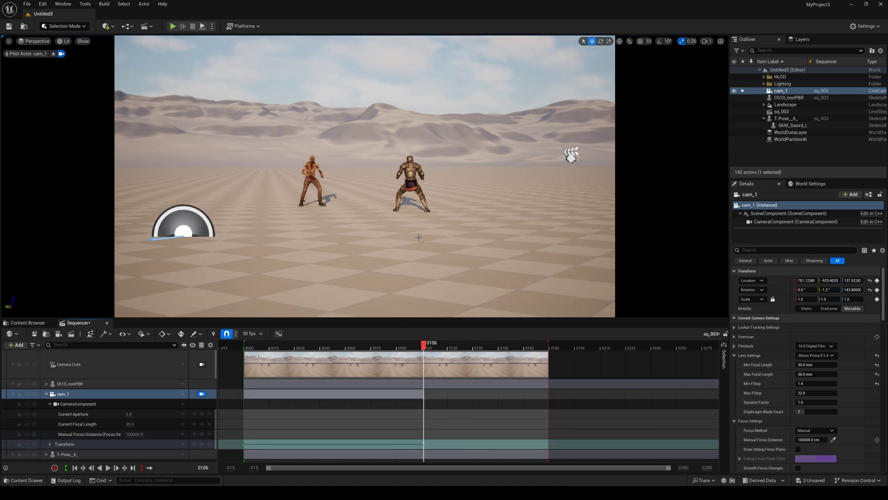
pyautogui.scroll(-1, 405, 292)
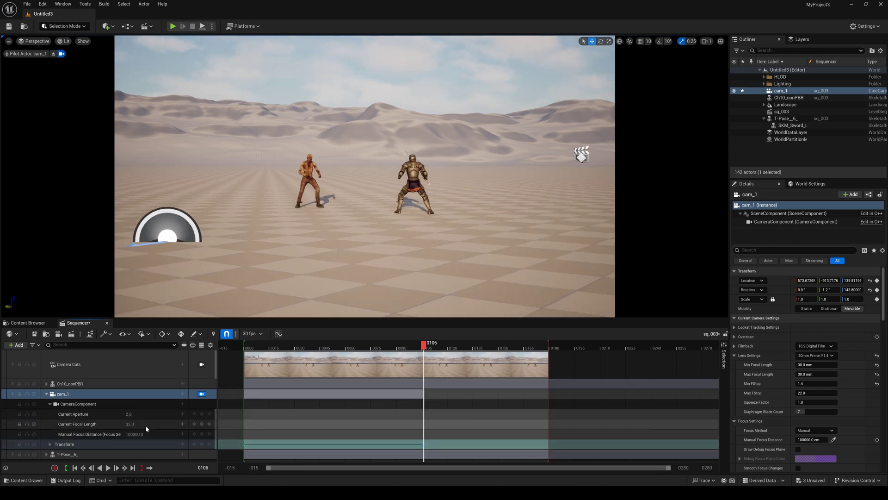
pyautogui.click(201, 444)
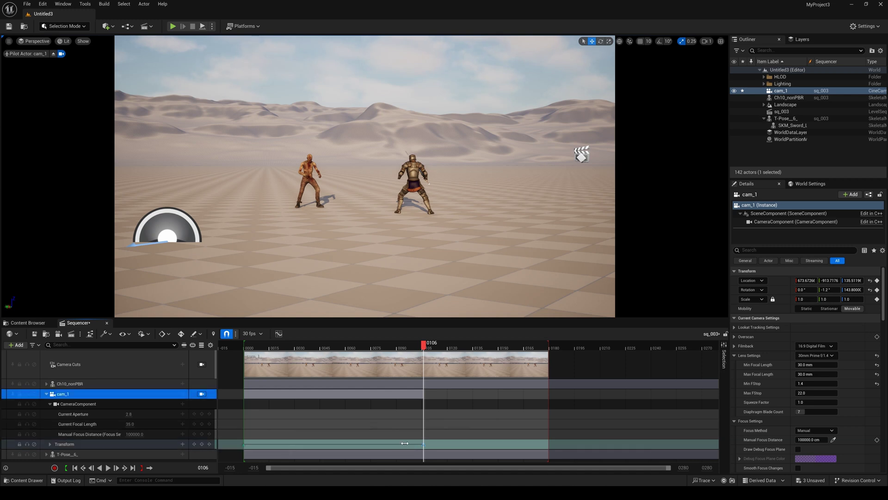
pyautogui.moveTo(423, 444); pyautogui.dragTo(549, 444)
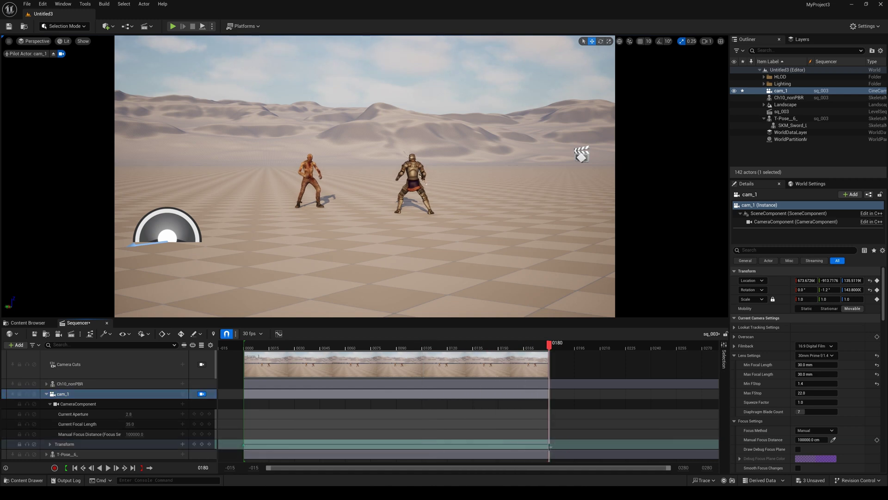
# Step: Replay the adjusted cam_1 movement from the first frame and stop around frame 61
pyautogui.click(75, 467)
pyautogui.click(109, 468)
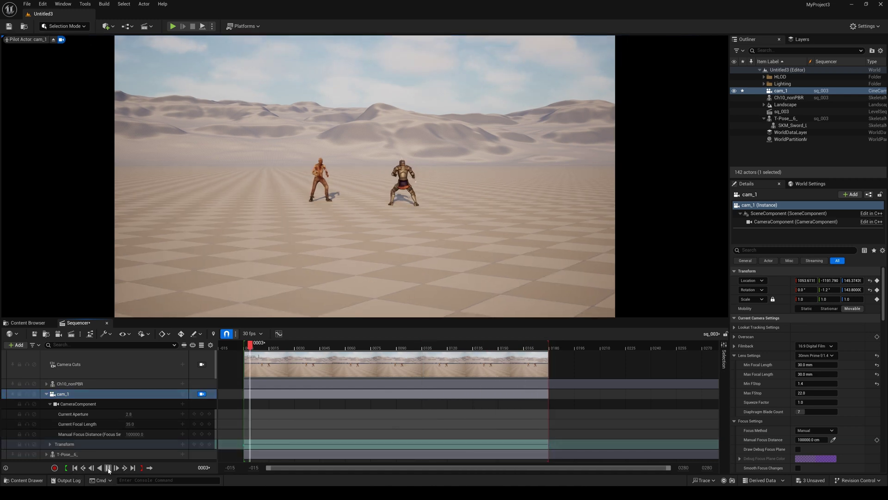
pyautogui.click(108, 468)
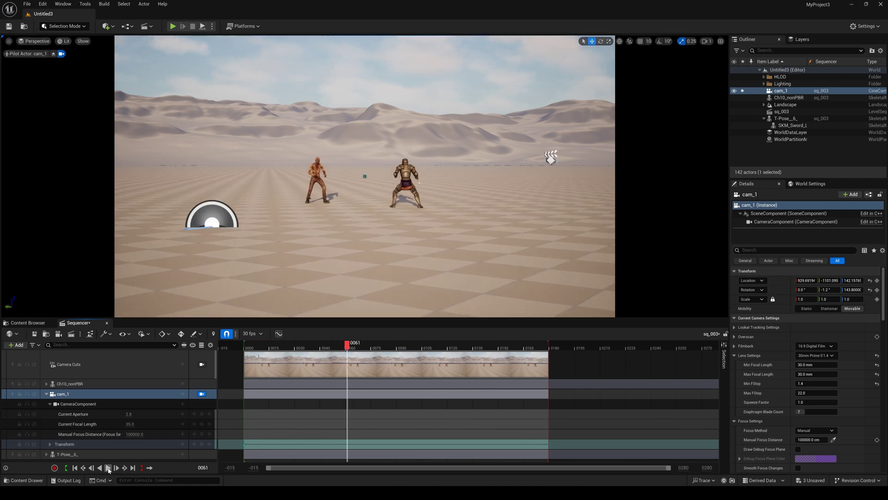
# Step: Add a second Cine Camera Actor and snap it to the current view
pyautogui.click(106, 26)
pyautogui.moveTo(136, 114)
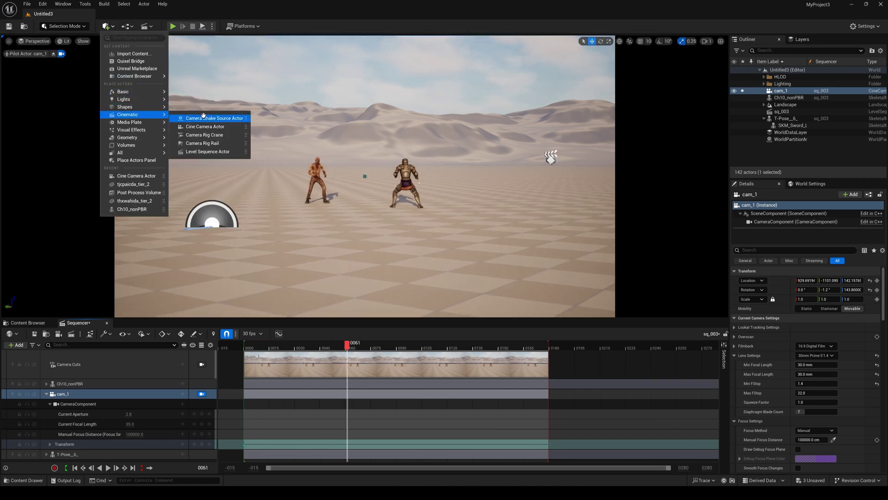
pyautogui.click(212, 126)
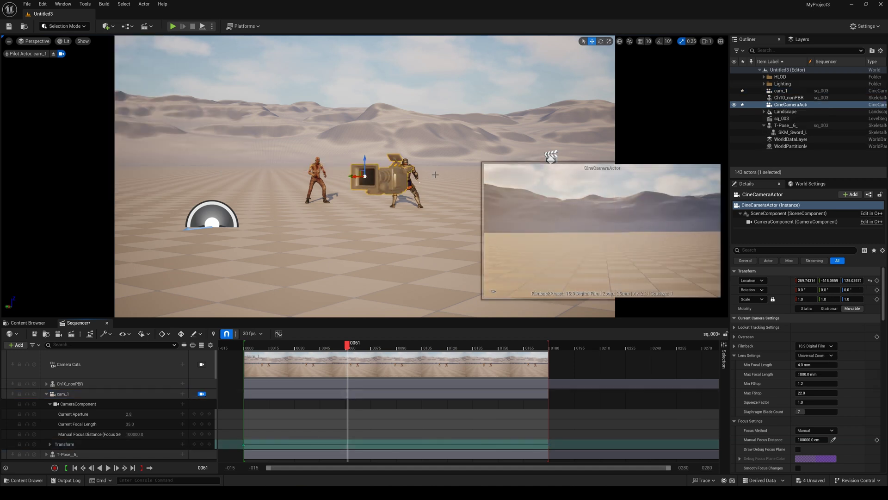
pyautogui.click(805, 105)
pyautogui.rightClick(805, 106)
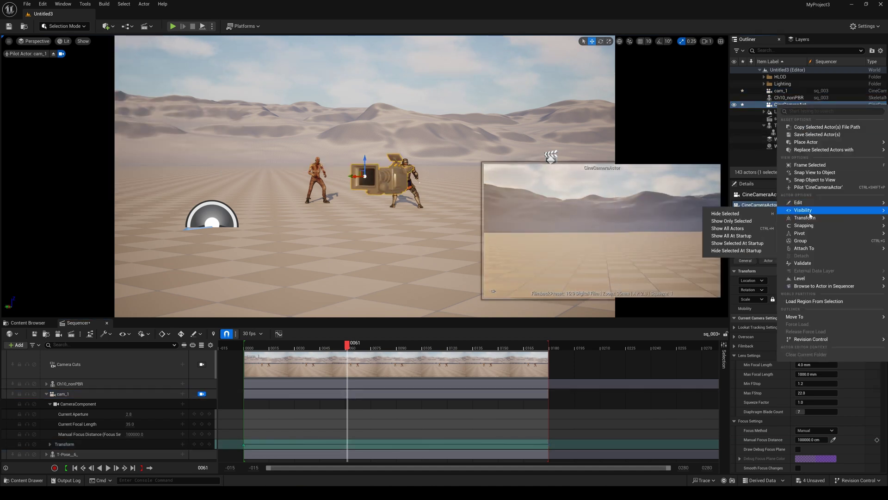
pyautogui.click(813, 180)
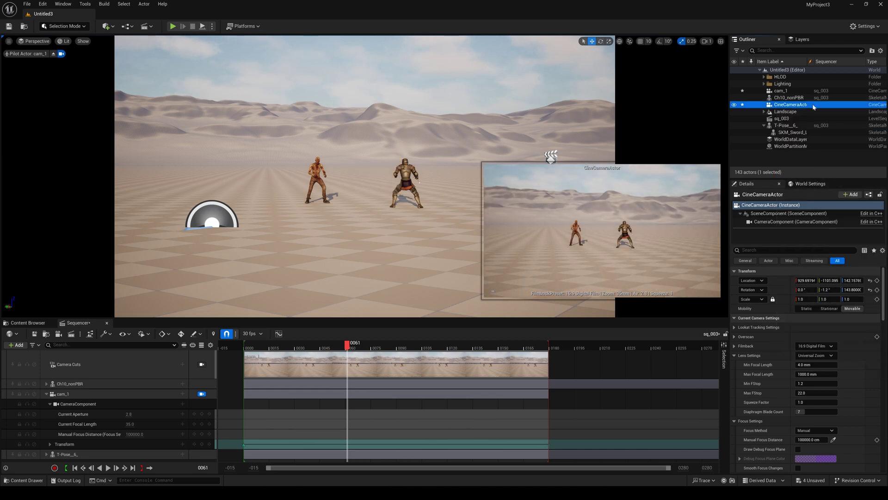
# Step: Add the second cine camera to the sequence as a track and rename the actor cam_2
pyautogui.moveTo(803, 106); pyautogui.dragTo(287, 327)
pyautogui.moveTo(111, 425); pyautogui.dragTo(112, 425)
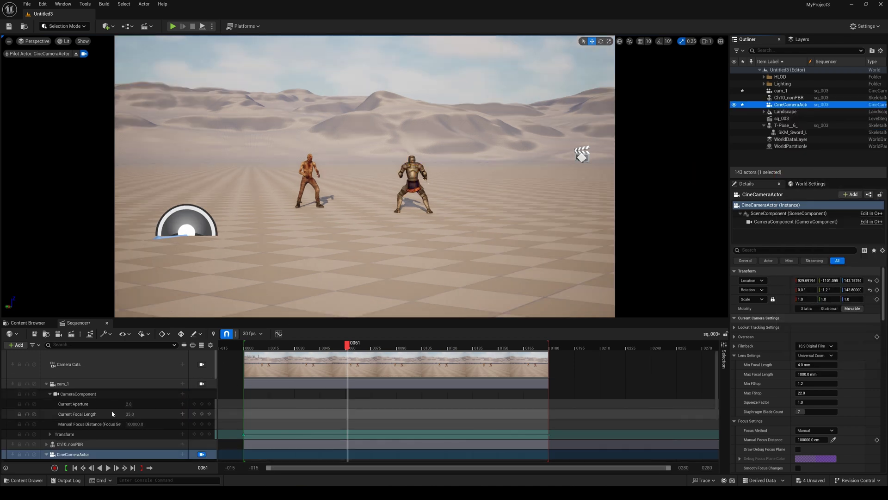
pyautogui.click(797, 107)
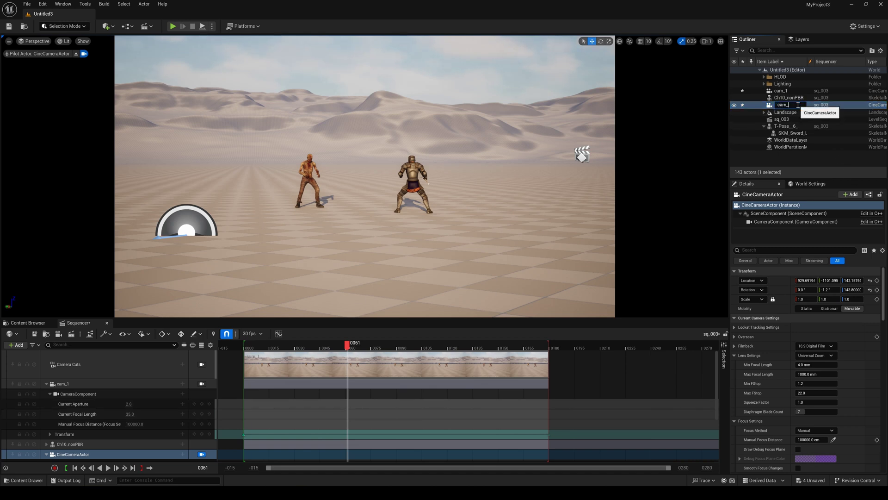
pyautogui.write('cam_2')
pyautogui.press('Return')
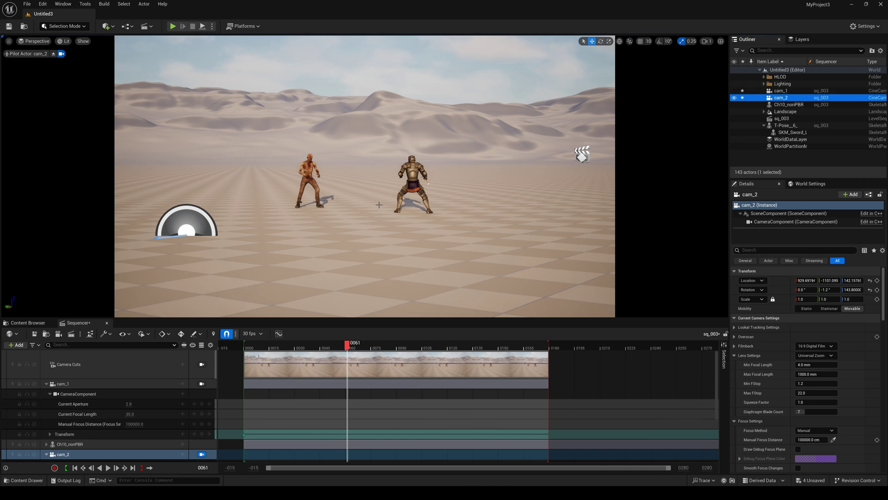
# Step: Fly cam_2 in close behind the knight so the shot frames him in front of the facing zombie
pyautogui.scroll(10, 378, 204)
pyautogui.moveTo(373, 222); pyautogui.dragTo(395, 223, button='right')
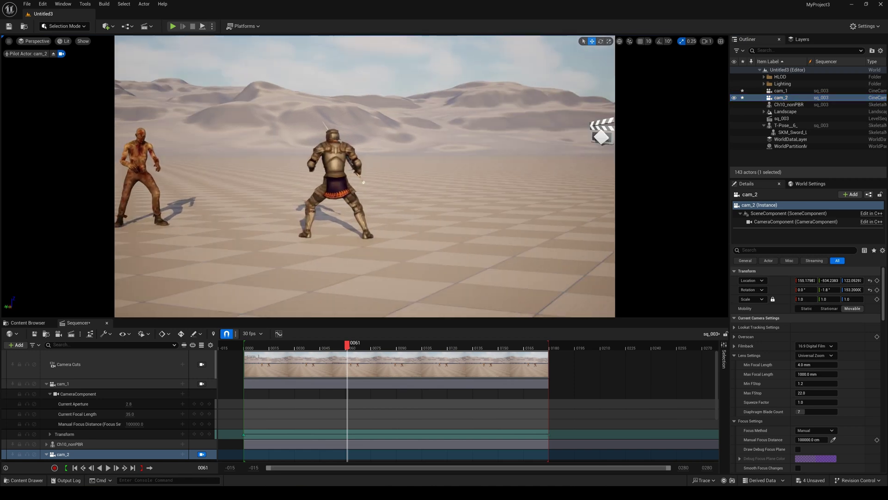
pyautogui.moveTo(374, 222); pyautogui.dragTo(247, 216, button='middle')
pyautogui.moveTo(374, 222); pyautogui.dragTo(419, 207, button='right')
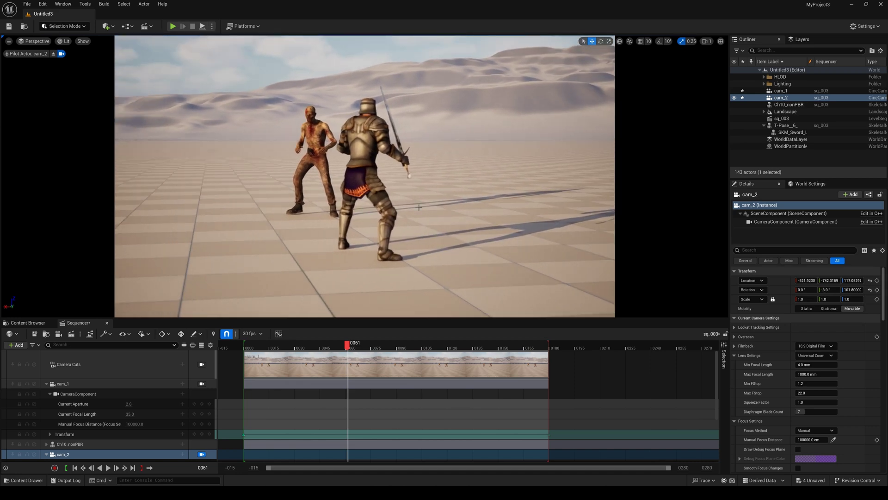
# Step: Push cam_2 in closer behind the knight's back, keeping the zombie beside him in frame, and select the cam_2 track
pyautogui.scroll(6, 348, 154)
pyautogui.moveTo(360, 174); pyautogui.dragTo(360, 174, button='right')
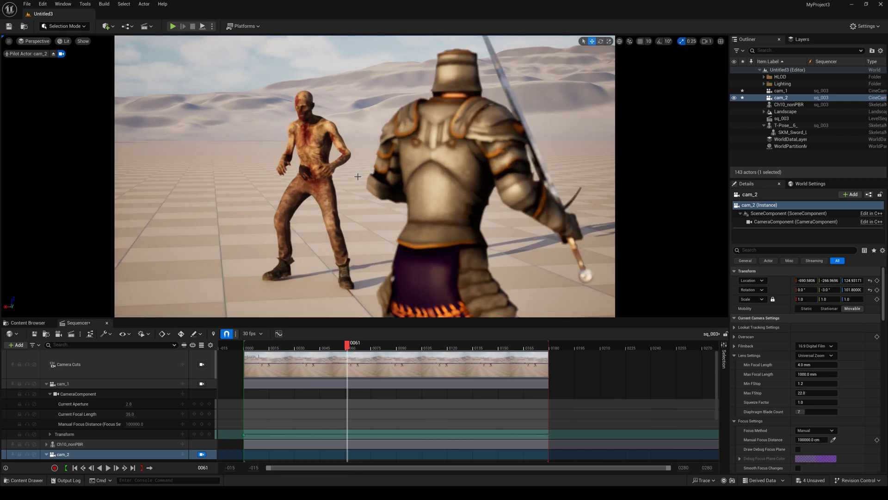
pyautogui.scroll(-3, 165, 428)
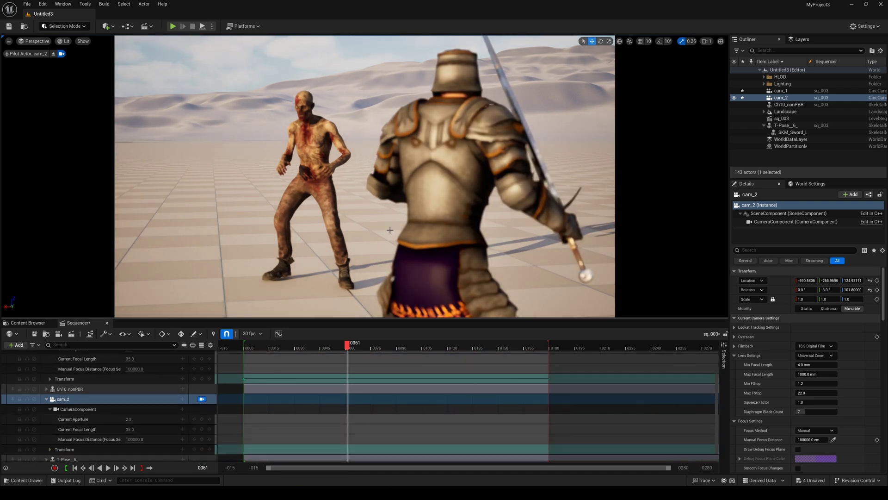
pyautogui.click(106, 400)
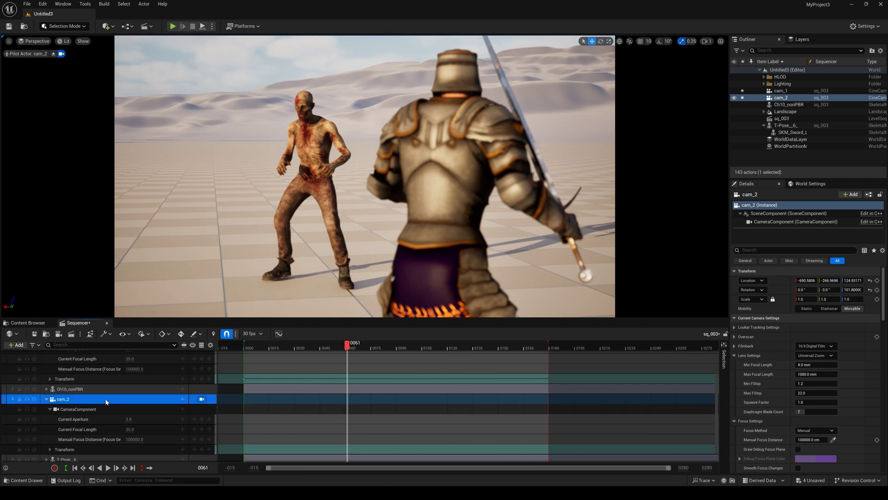
pyautogui.scroll(-1, 112, 428)
pyautogui.scroll(1, 112, 429)
pyautogui.scroll(-1, 122, 434)
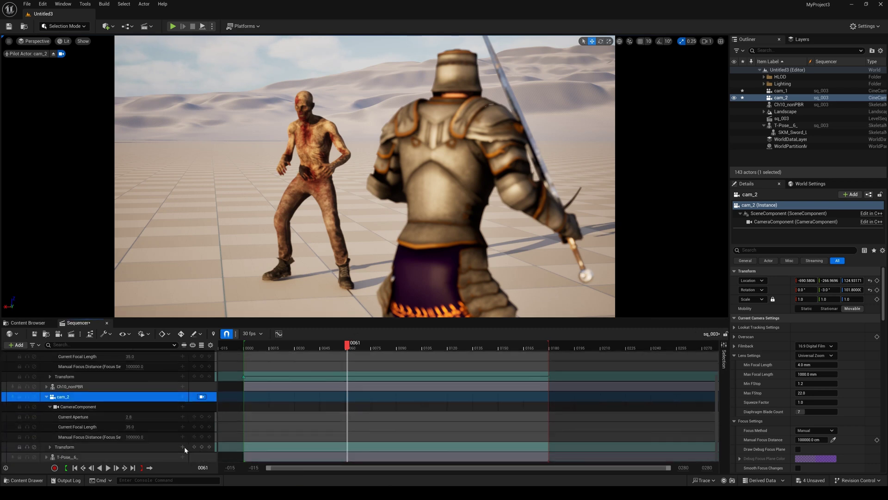
# Step: Switch cam_2's lens to the 50mm Prime f/1.8 preset and tilt the camera up to reframe the knight and zombie
pyautogui.click(836, 355)
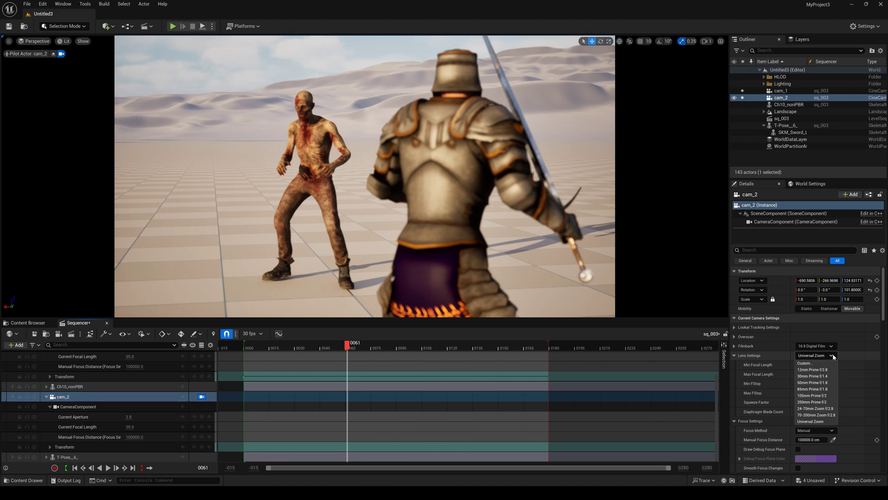
pyautogui.click(813, 382)
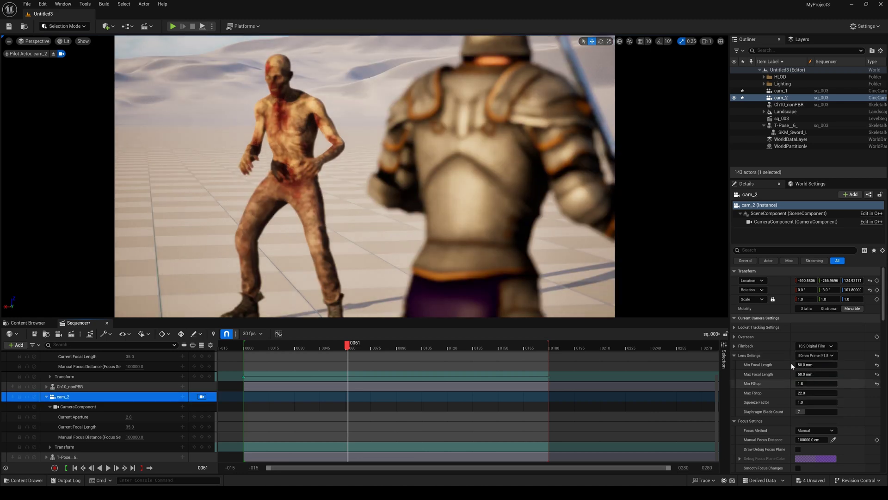
pyautogui.moveTo(462, 198); pyautogui.dragTo(463, 191, button='right')
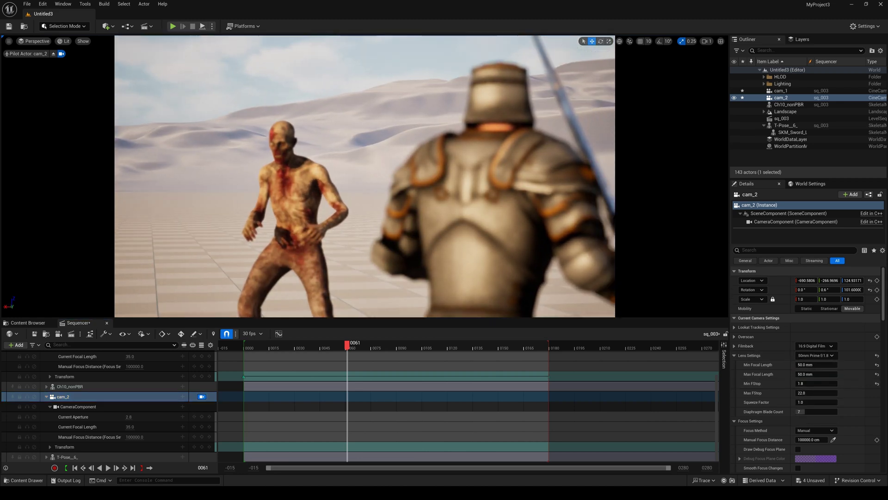
pyautogui.moveTo(372, 172); pyautogui.dragTo(377, 172, button='right')
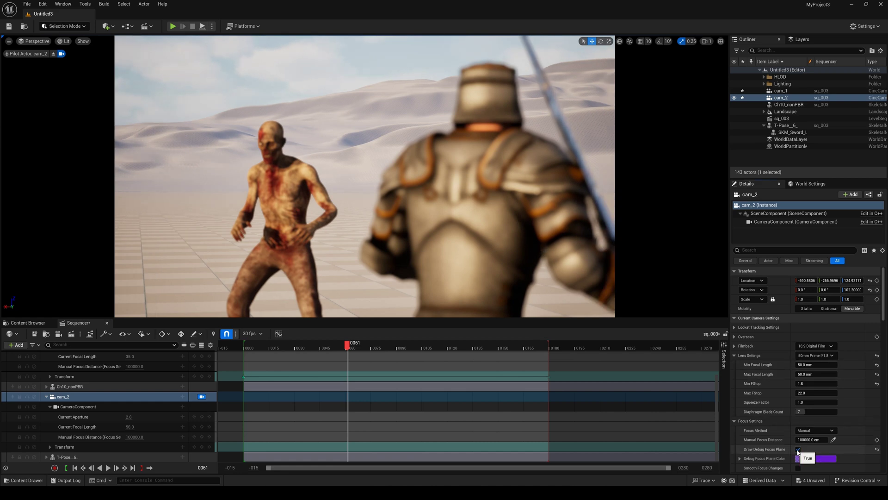
# Step: Focus cam_2 on the zombie with the debug focus plane as a guide, setting a manual focus distance of about 616.03 cm, and hide the plane
pyautogui.click(833, 439)
pyautogui.click(284, 167)
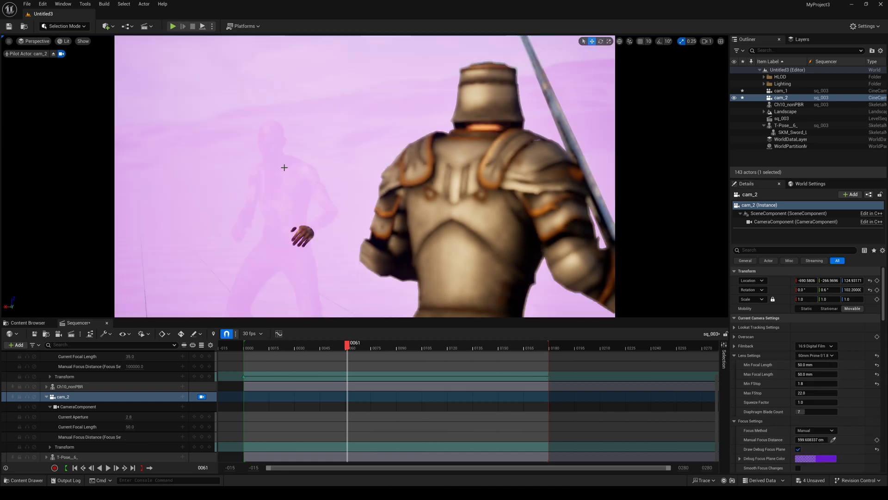
pyautogui.moveTo(811, 439)
pyautogui.mouseDown()
pyautogui.moveTo(828, 439)
pyautogui.moveTo(815, 440)
pyautogui.mouseUp()
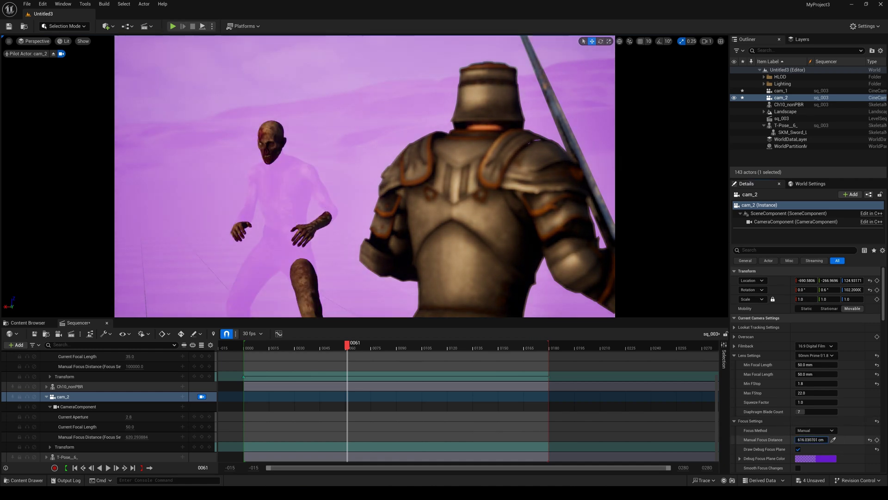
pyautogui.click(799, 449)
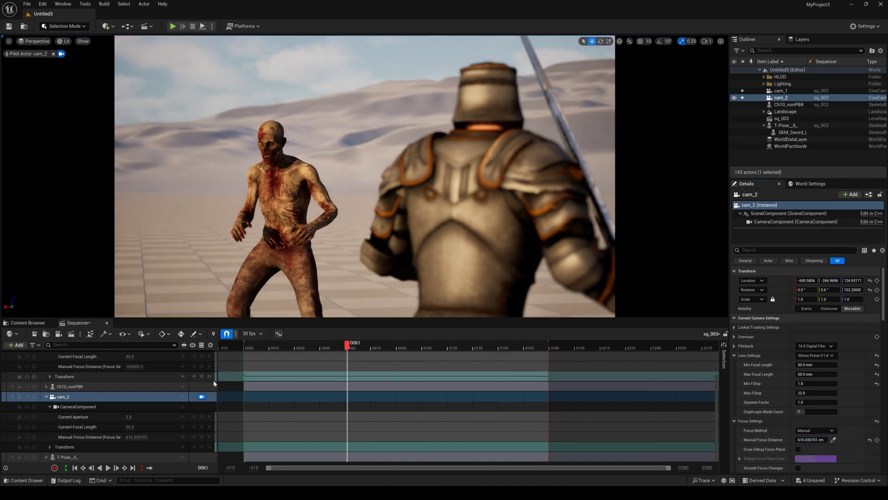
# Step: Key cam_2's transform at frame 61, and again at frame 25 with location X set to -698.0
pyautogui.click(202, 446)
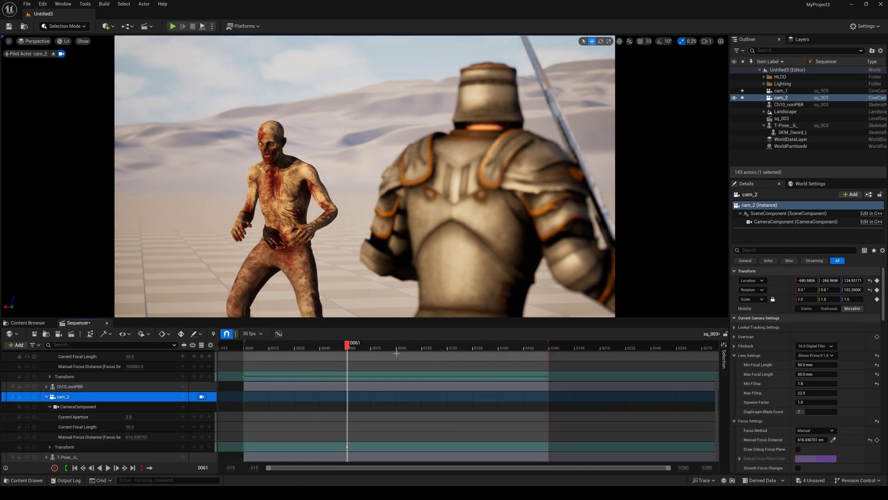
pyautogui.click(338, 350)
pyautogui.moveTo(337, 350); pyautogui.dragTo(286, 361)
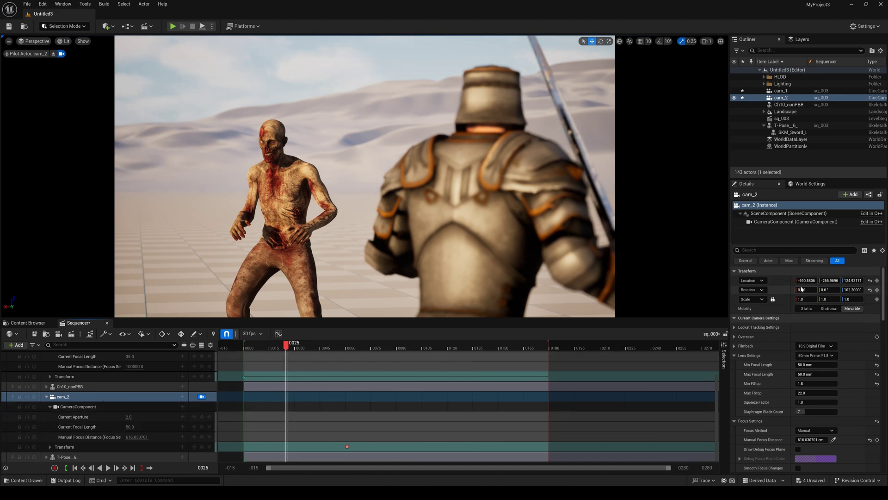
pyautogui.moveTo(806, 281); pyautogui.dragTo(802, 281)
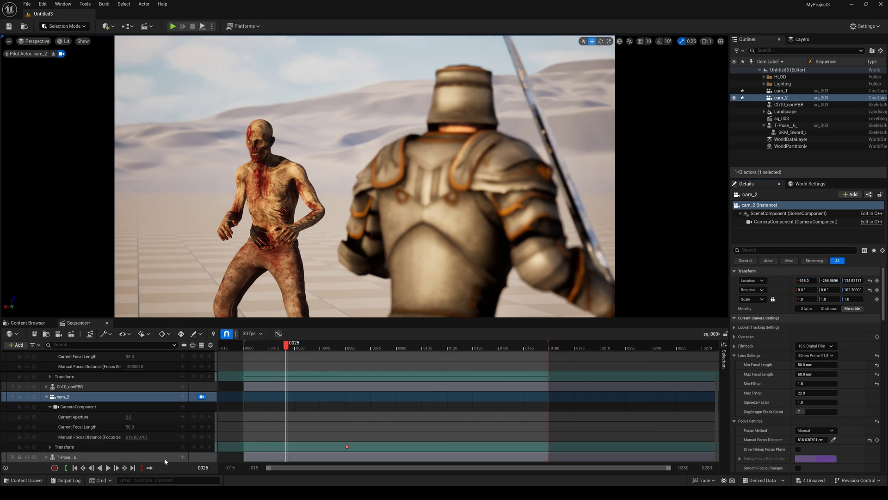
pyautogui.click(201, 447)
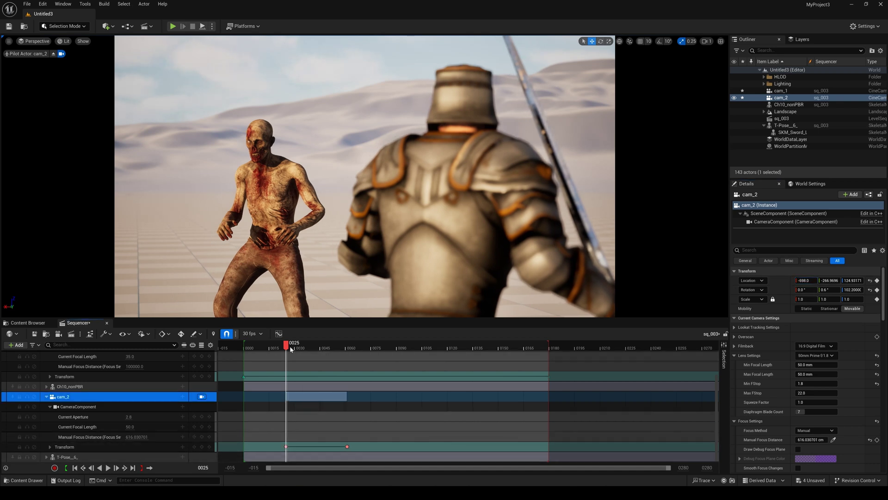
# Step: Move cam_2's second transform key to frame 90 and set the transform key interpolation to Linear
pyautogui.moveTo(289, 345); pyautogui.dragTo(309, 365)
pyautogui.moveTo(347, 446); pyautogui.dragTo(396, 447)
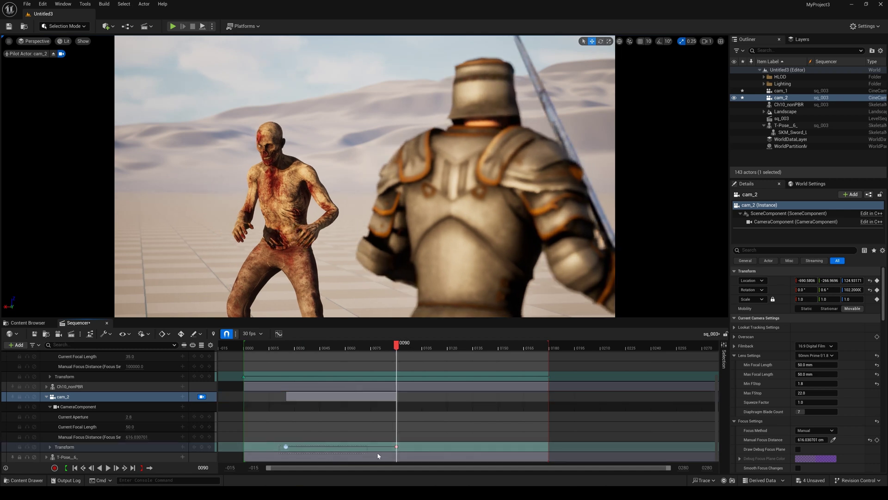
pyautogui.rightClick(397, 446)
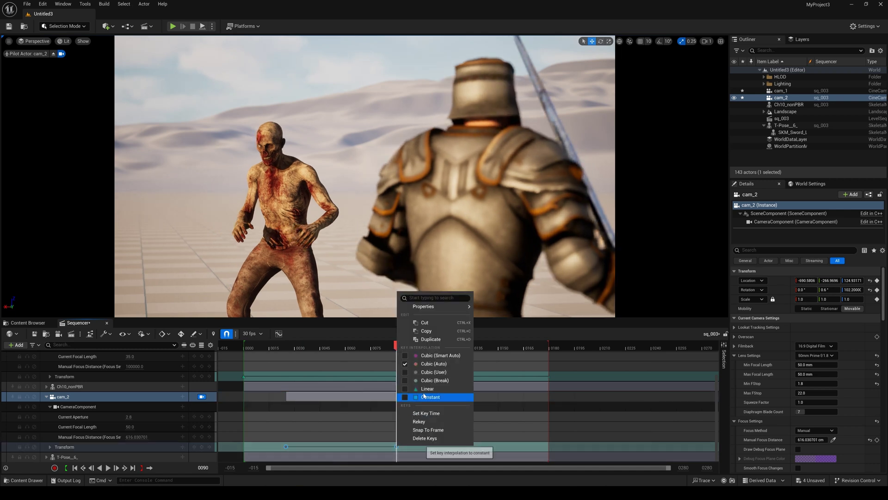
pyautogui.click(458, 396)
pyautogui.click(387, 435)
# Step: Stretch cam_2's movement by placing its first transform key at about frame 5 and its last at frame 180
pyautogui.moveTo(397, 346); pyautogui.dragTo(306, 407)
pyautogui.moveTo(284, 447); pyautogui.dragTo(252, 447)
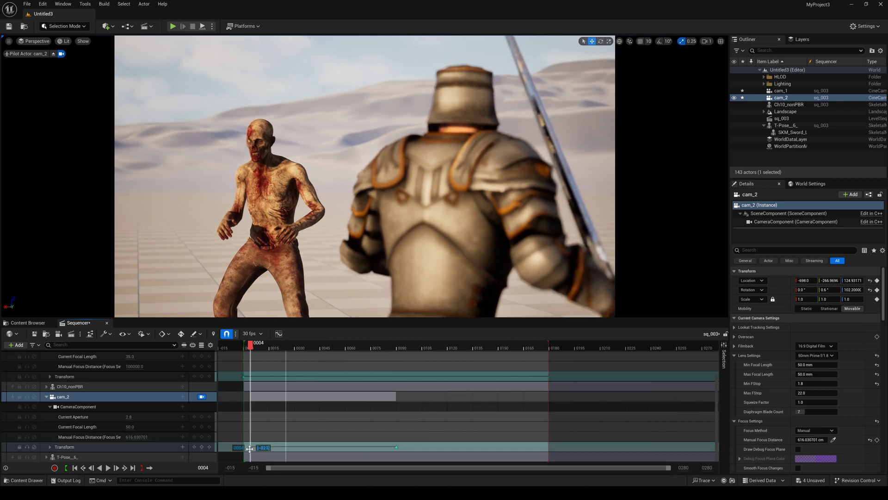
pyautogui.moveTo(396, 448); pyautogui.dragTo(545, 447)
# Step: Scrub through the stretched cam_2 movement and play it back from the first frame
pyautogui.moveTo(538, 347); pyautogui.dragTo(313, 346)
pyautogui.click(75, 468)
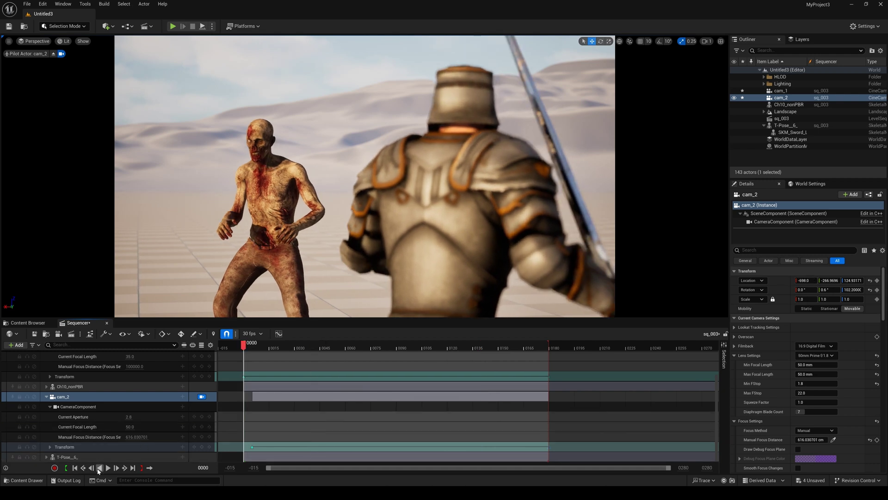
pyautogui.click(108, 467)
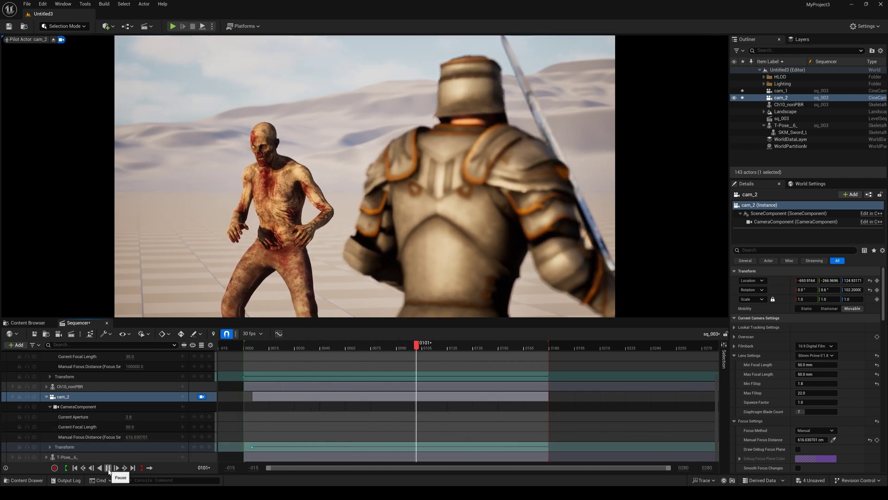
pyautogui.click(109, 468)
# Step: Re-key cam_2's last transform key at frame 131 with location X set to -684.0, and place that key back at frame 180
pyautogui.moveTo(547, 447); pyautogui.dragTo(467, 447)
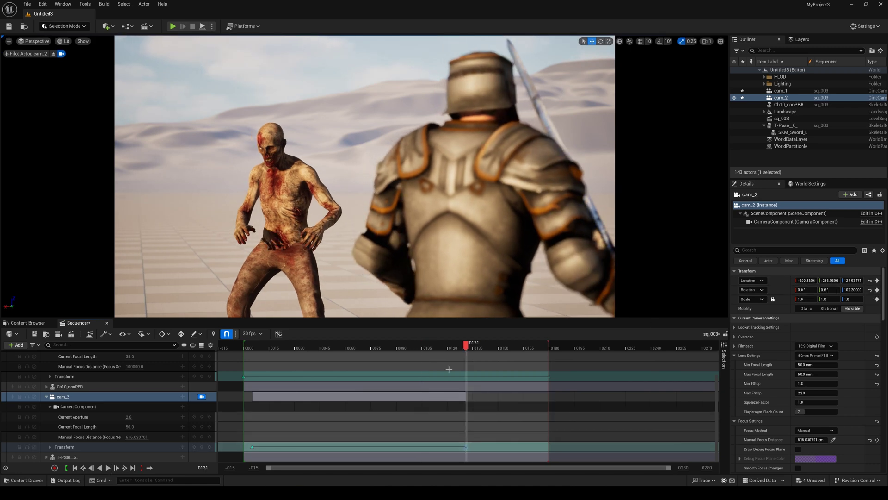
pyautogui.moveTo(472, 346); pyautogui.dragTo(465, 384)
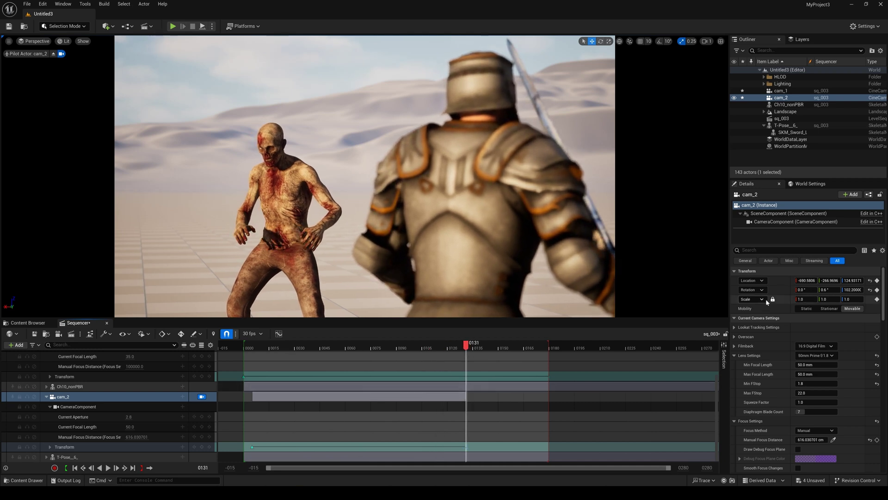
pyautogui.moveTo(802, 281); pyautogui.dragTo(819, 280)
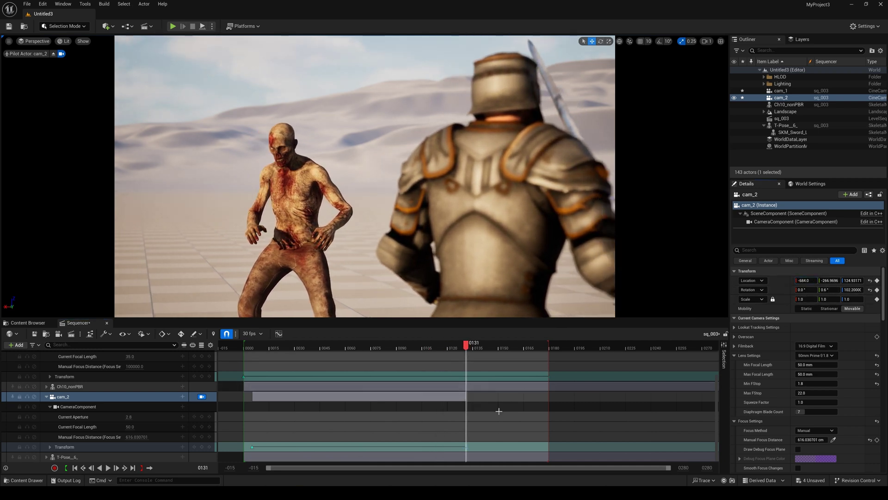
pyautogui.click(202, 447)
pyautogui.moveTo(466, 447); pyautogui.dragTo(546, 448)
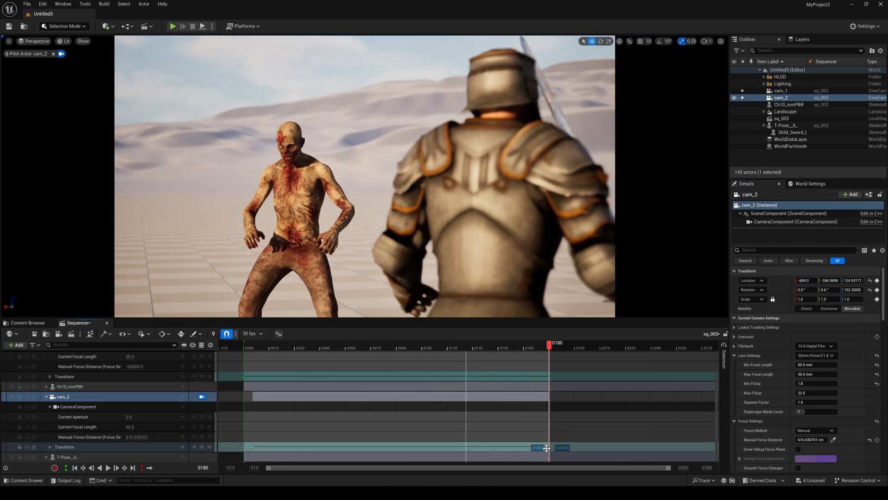
# Step: Replay the widened cam_2 movement from the first frame and stop at frame 80
pyautogui.click(75, 467)
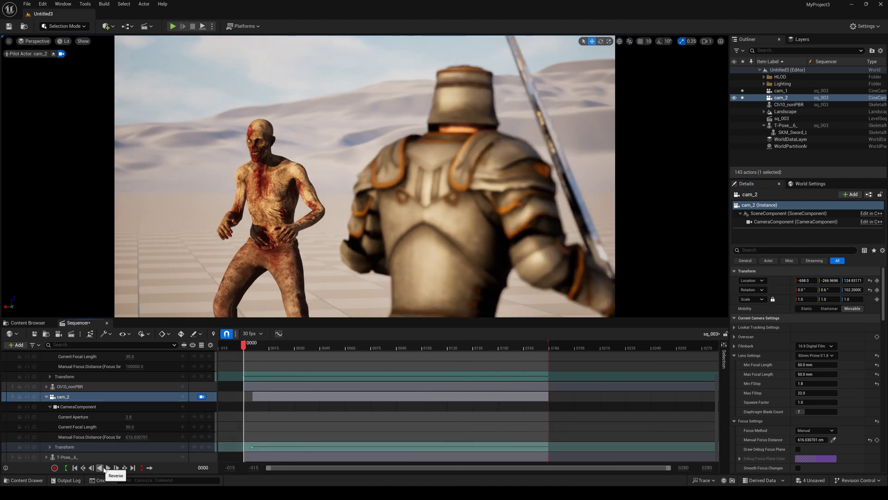
pyautogui.click(108, 467)
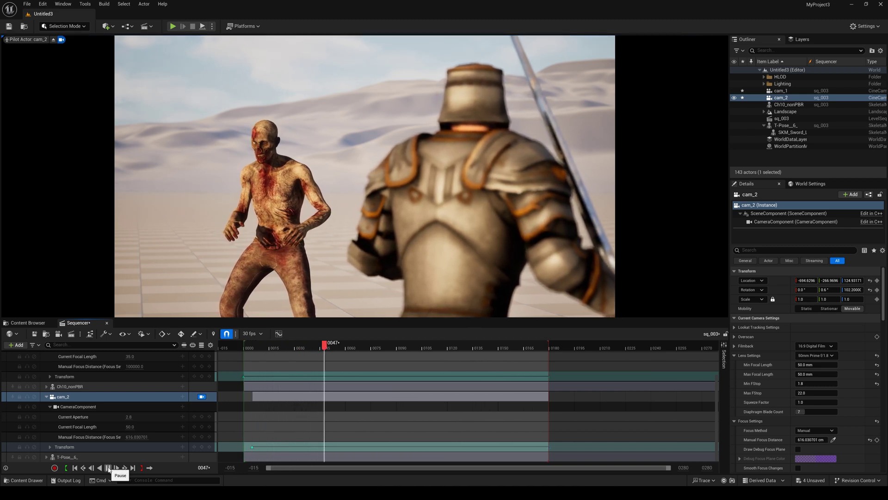
pyautogui.click(107, 468)
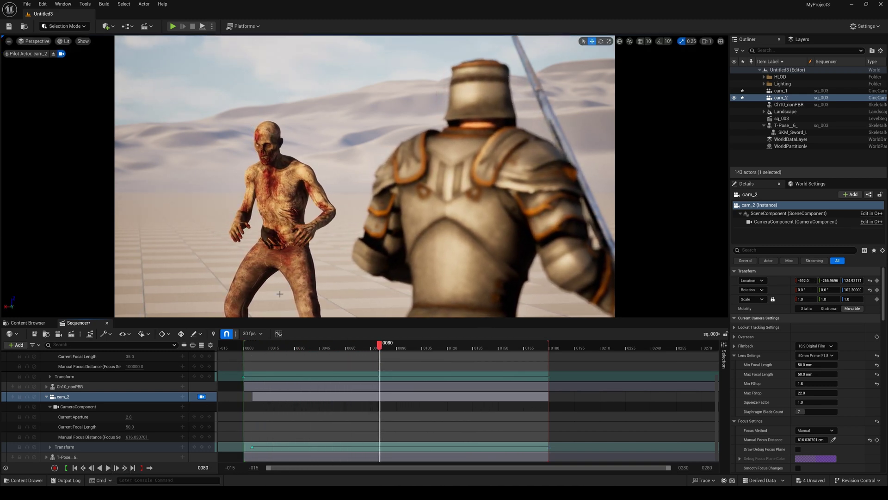
# Step: Add a third Cine Camera Actor to the level and snap it to the current view
pyautogui.click(113, 27)
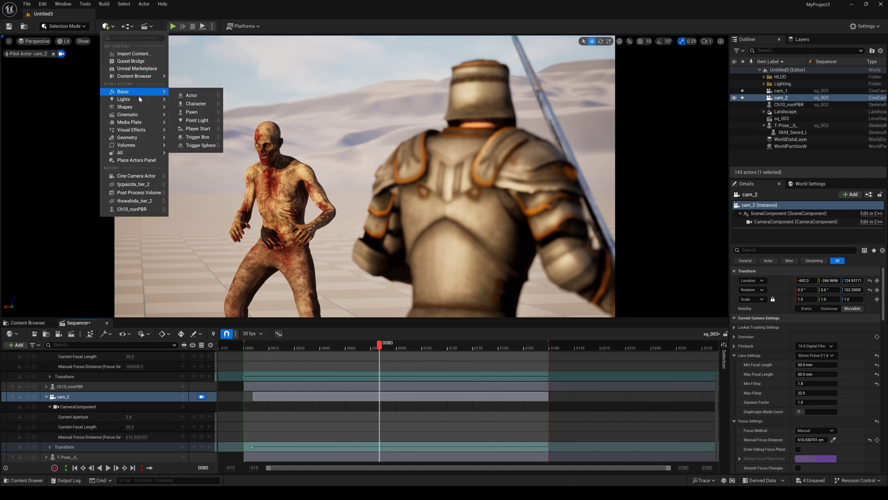
pyautogui.moveTo(134, 114)
pyautogui.click(213, 125)
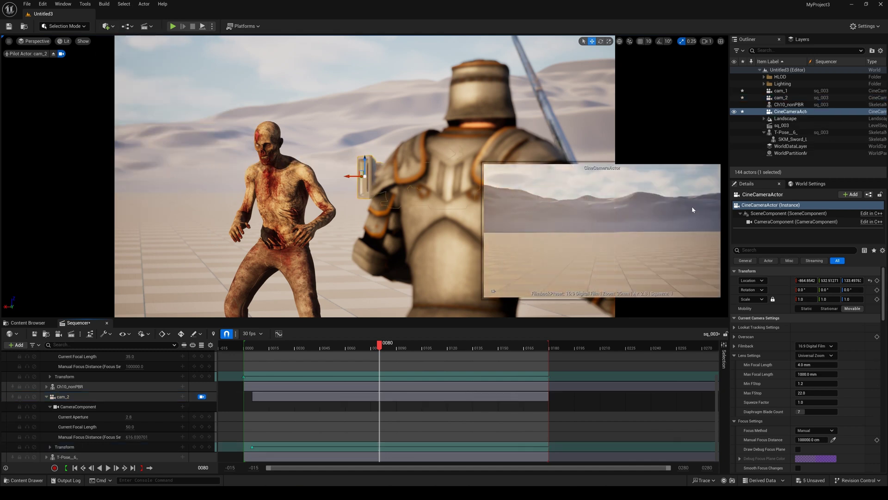
pyautogui.rightClick(802, 112)
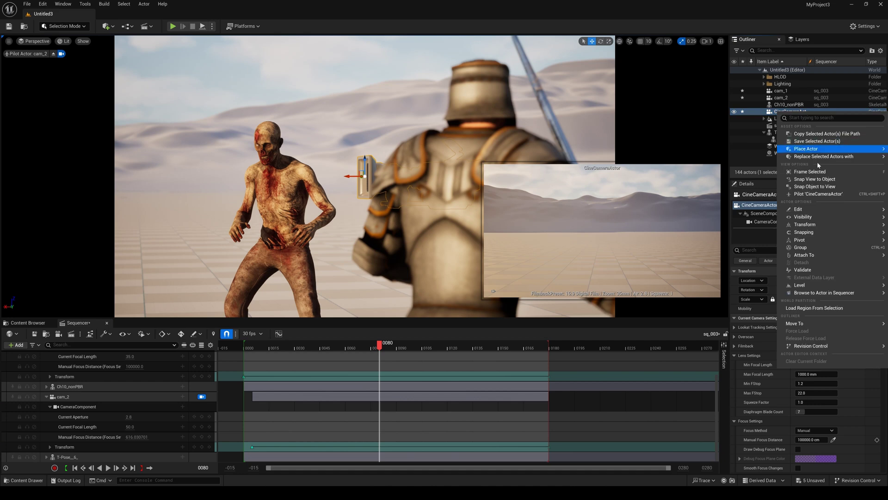
pyautogui.click(816, 187)
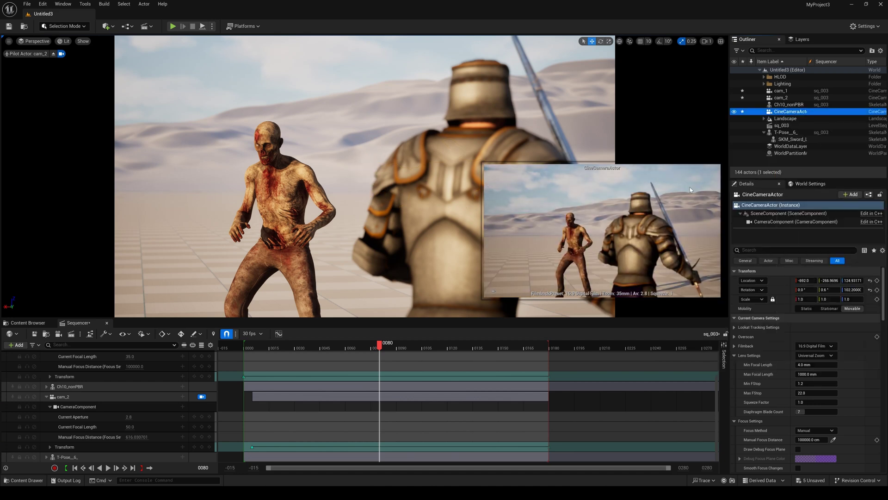
# Step: Add the third cine camera to the sequence as a track and rename the actor cam_3
pyautogui.moveTo(792, 112); pyautogui.dragTo(94, 412)
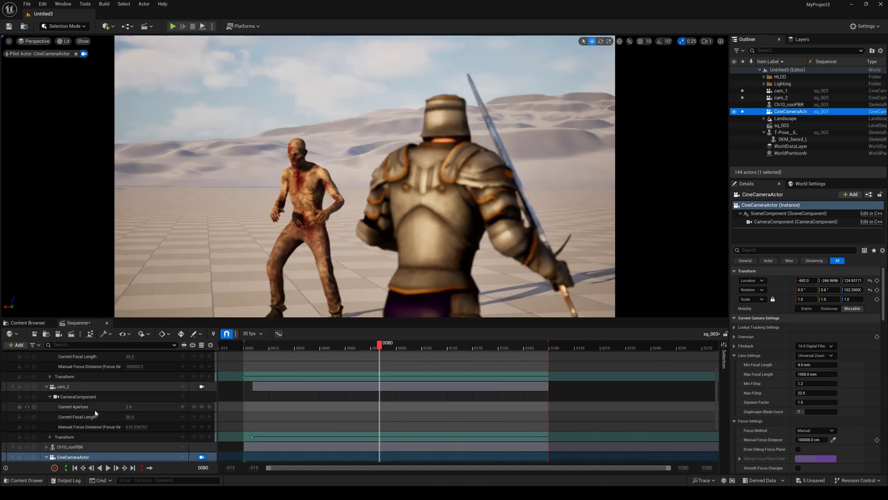
pyautogui.click(791, 111)
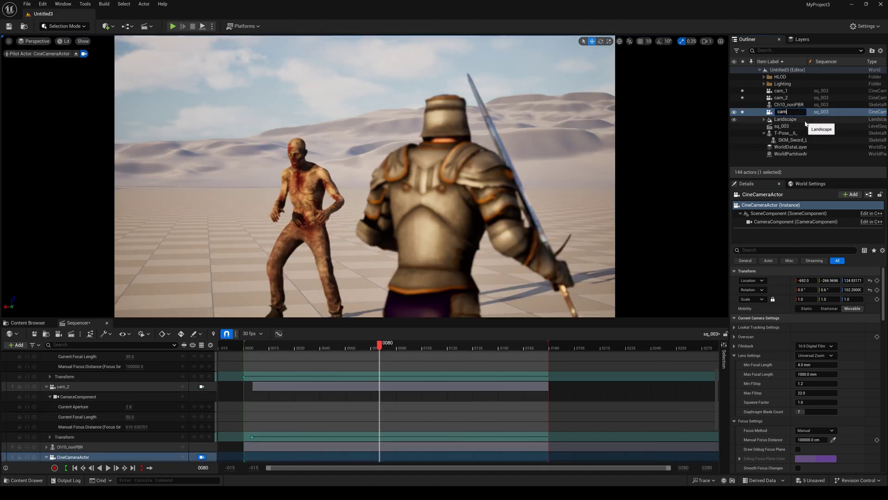
pyautogui.write('cam_3')
pyautogui.press('Return')
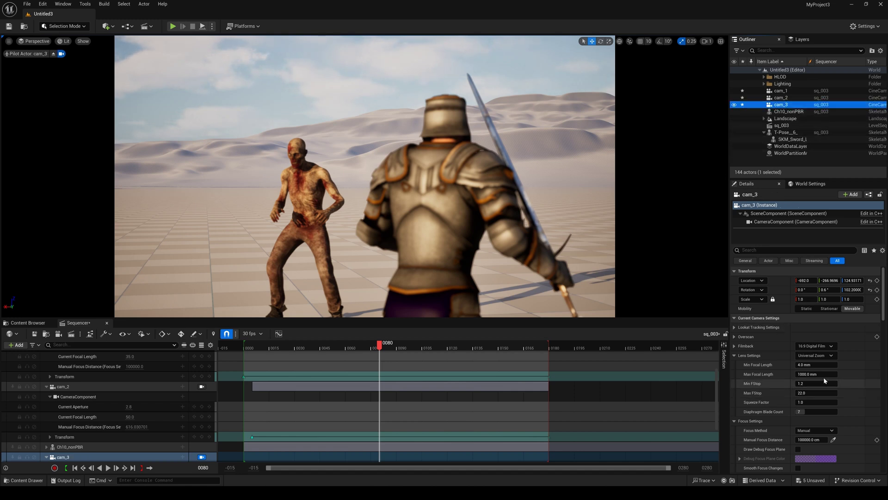
# Step: Fly cam_3 away from the knight's back, up and around to a high angle looking down at the zombie
pyautogui.click(112, 457)
pyautogui.moveTo(380, 226); pyautogui.dragTo(407, 227, button='right')
pyautogui.press('s')
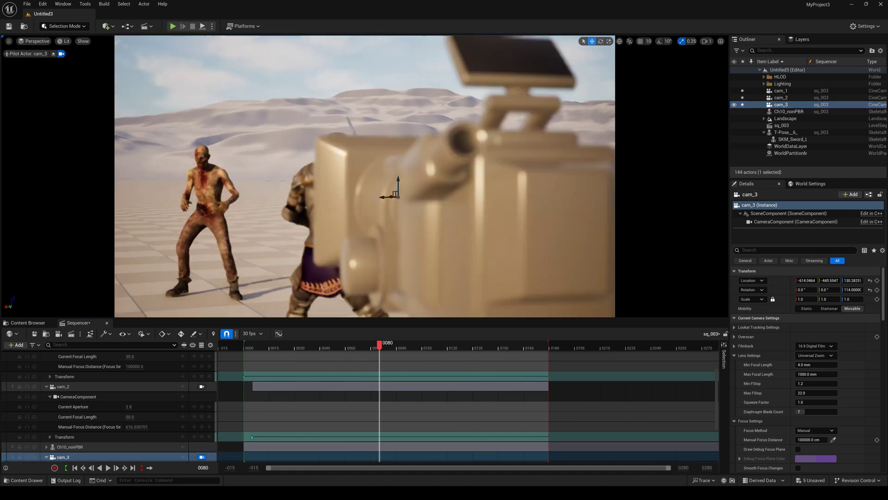
pyautogui.moveTo(474, 204); pyautogui.dragTo(349, 113, button='middle')
pyautogui.moveTo(437, 191); pyautogui.dragTo(528, 237, button='right')
pyautogui.moveTo(440, 185); pyautogui.dragTo(208, 184, button='middle')
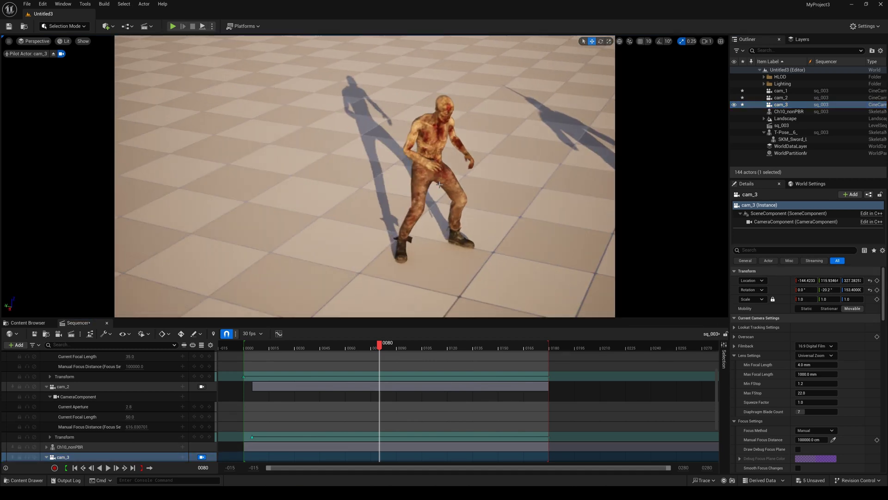
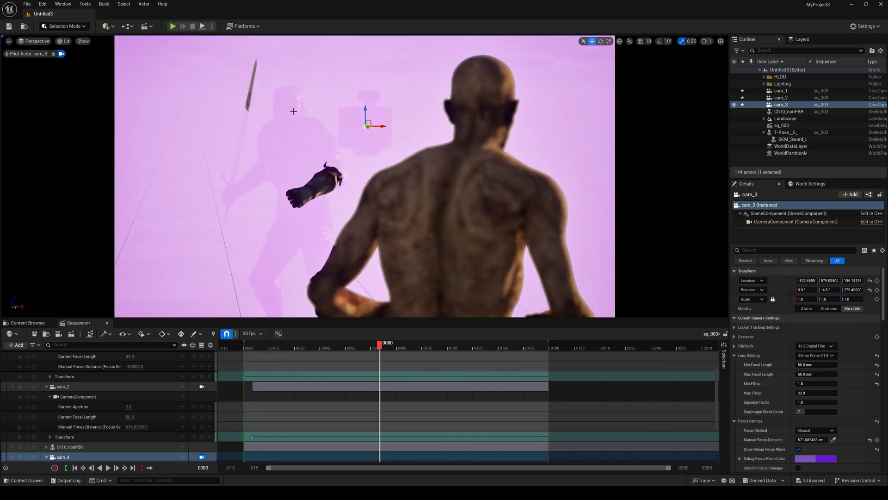
# Step: Set cam_3's Manual Focus Distance to about 590.6 cm to focus on the knight, and turn off the debug focus plane
pyautogui.moveTo(804, 438)
pyautogui.mouseDown()
pyautogui.moveTo(828, 439)
pyautogui.moveTo(813, 439)
pyautogui.mouseUp()
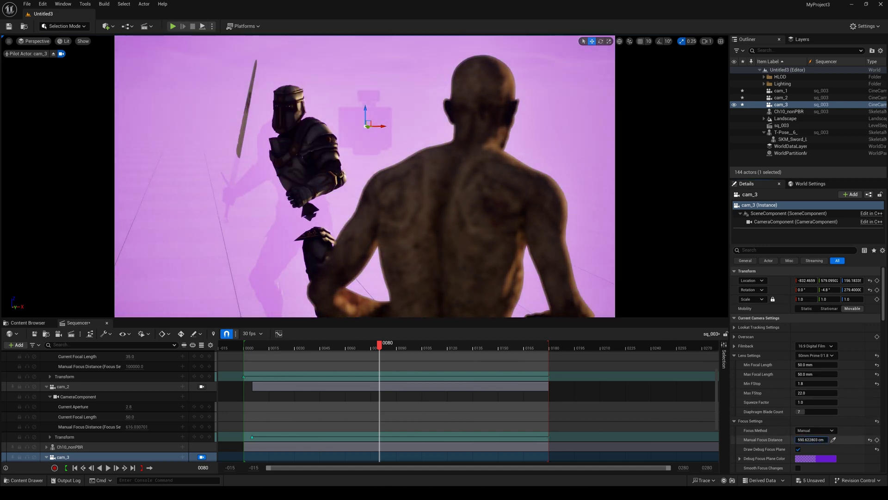
pyautogui.click(799, 449)
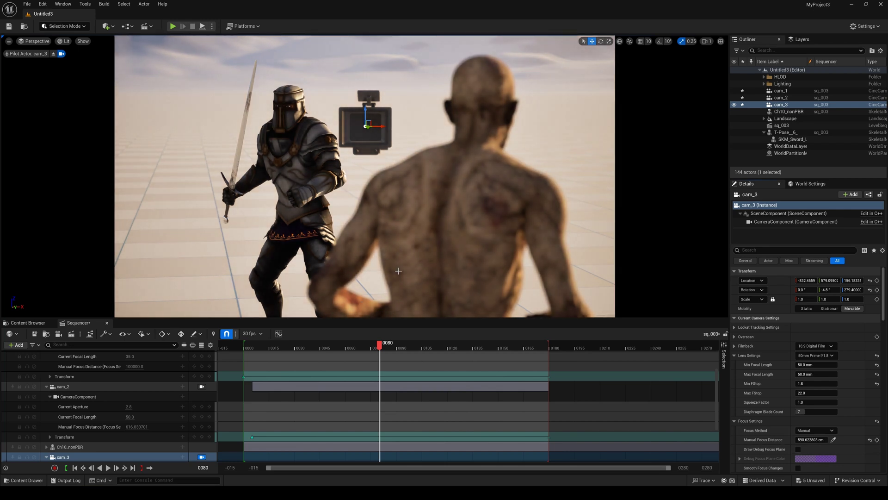
# Step: Key cam_3's transform at frame 80 and again at frame 117 with its Y location set to 520
pyautogui.scroll(-3, 148, 424)
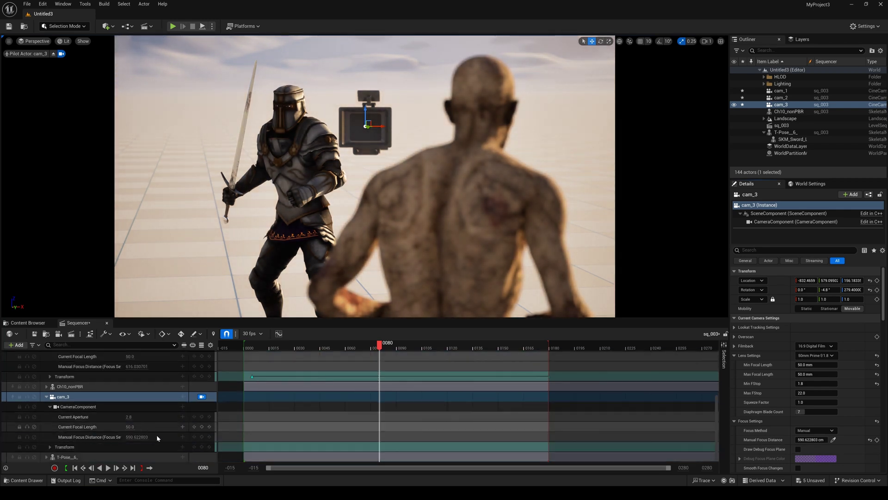
pyautogui.click(202, 447)
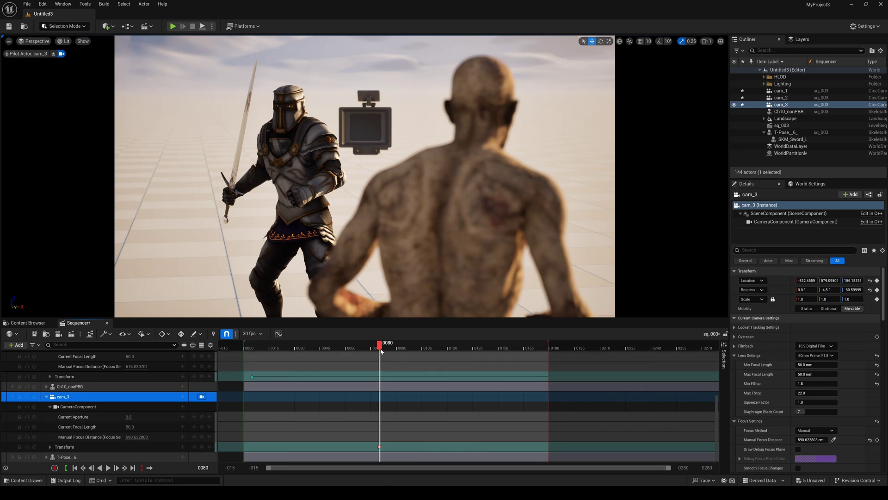
pyautogui.moveTo(381, 349); pyautogui.dragTo(438, 360)
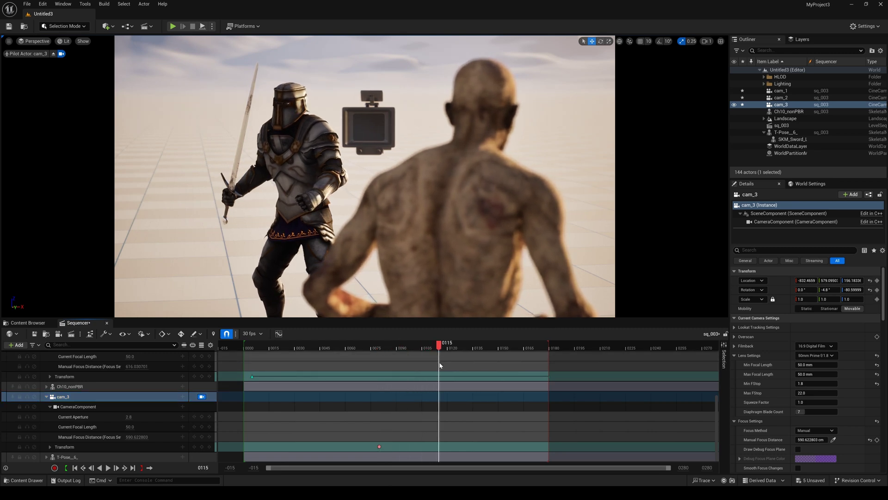
pyautogui.moveTo(805, 280); pyautogui.dragTo(804, 280)
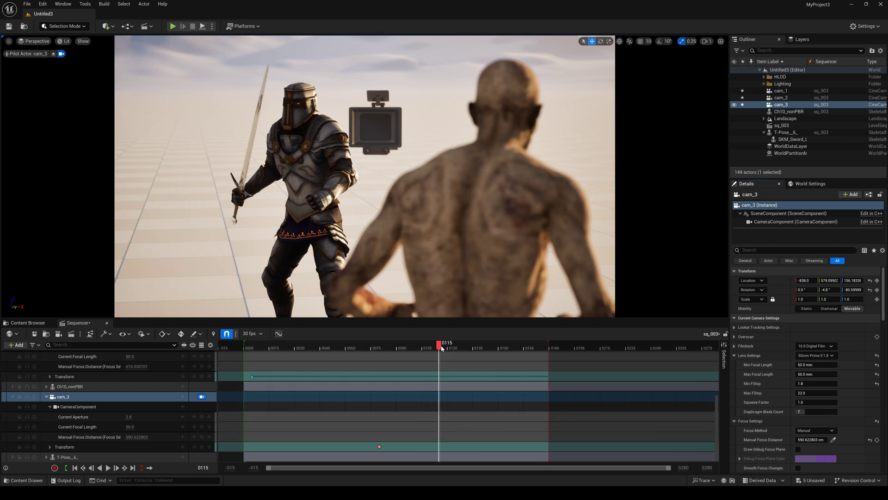
pyautogui.moveTo(440, 346); pyautogui.dragTo(446, 375)
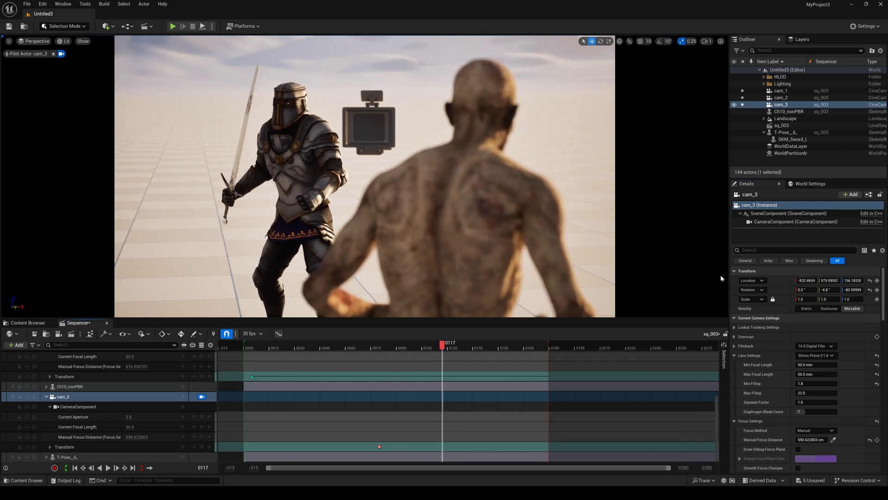
pyautogui.moveTo(829, 281); pyautogui.dragTo(803, 281)
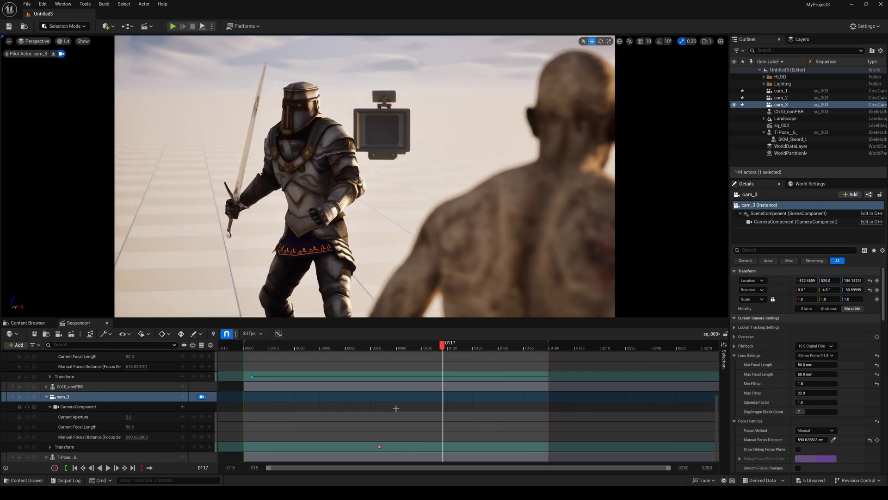
pyautogui.click(203, 446)
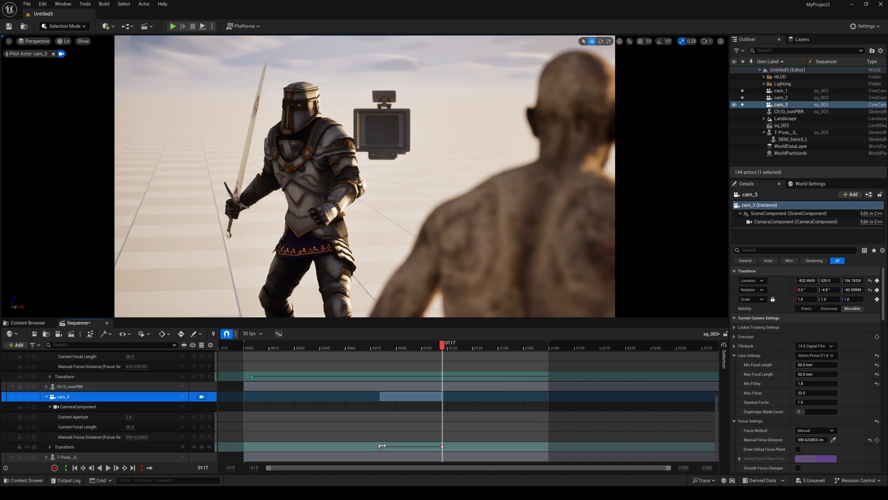
# Step: Set cam_3's two transform keys to Linear interpolation and spread them to frames 0 and 180
pyautogui.rightClick(442, 447)
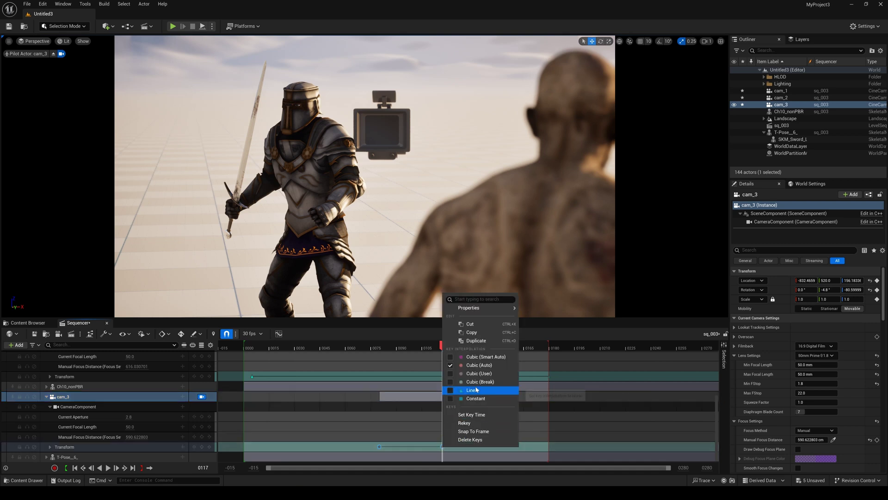
pyautogui.click(477, 390)
pyautogui.moveTo(443, 446); pyautogui.dragTo(549, 446)
pyautogui.click(449, 433)
pyautogui.moveTo(379, 447); pyautogui.dragTo(250, 440)
# Step: Move cam_2's first transform key to frame 0
pyautogui.scroll(-1, 273, 385)
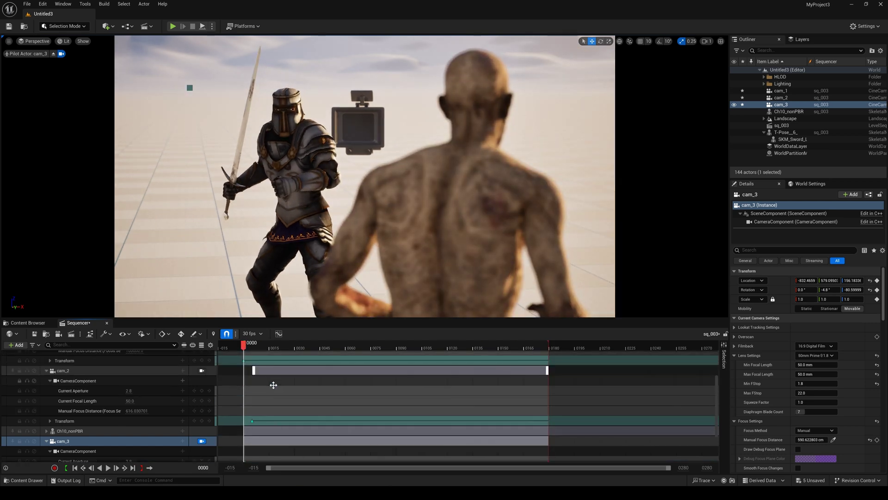
pyautogui.scroll(3, 262, 413)
pyautogui.click(255, 422)
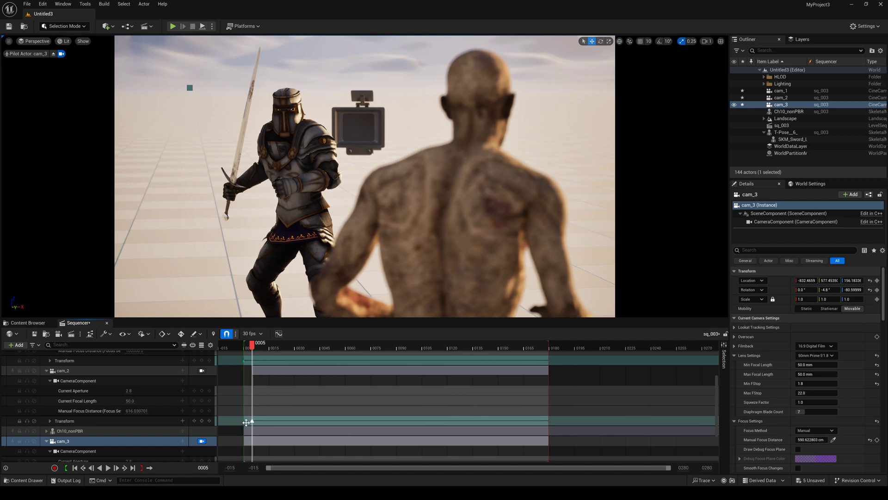
# Step: Select the cam_3 track, play back its movement from the first frame and stop at frame 113
pyautogui.click(106, 440)
pyautogui.scroll(-2, 157, 452)
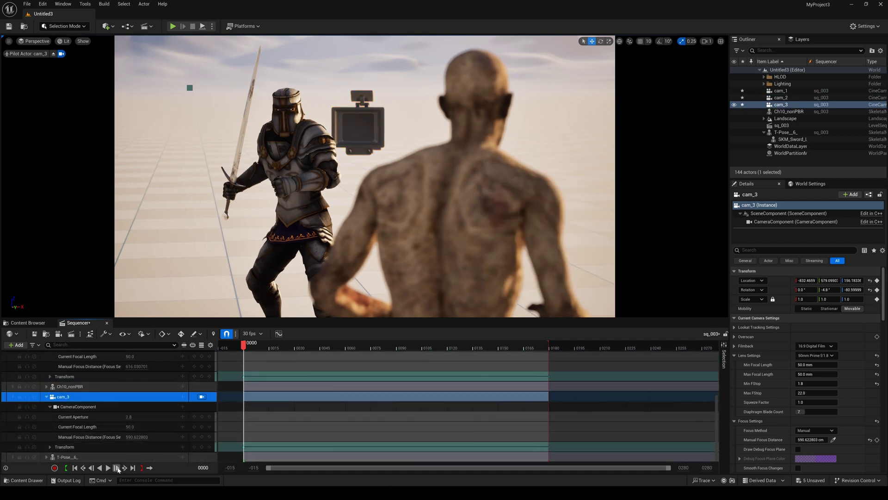
pyautogui.click(108, 467)
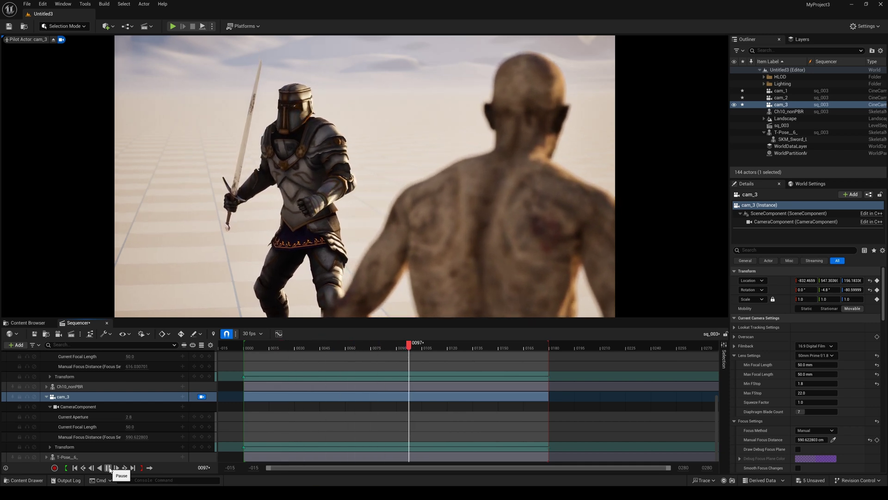
pyautogui.click(109, 468)
# Step: Add a camera cut to cam_2 at frame 60 in the Camera Cuts track
pyautogui.scroll(5, 423, 391)
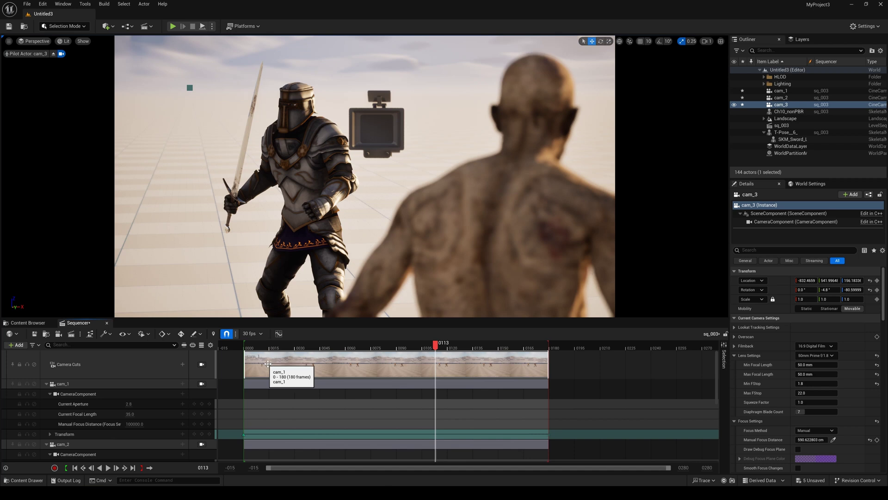
pyautogui.moveTo(440, 346); pyautogui.dragTo(347, 377)
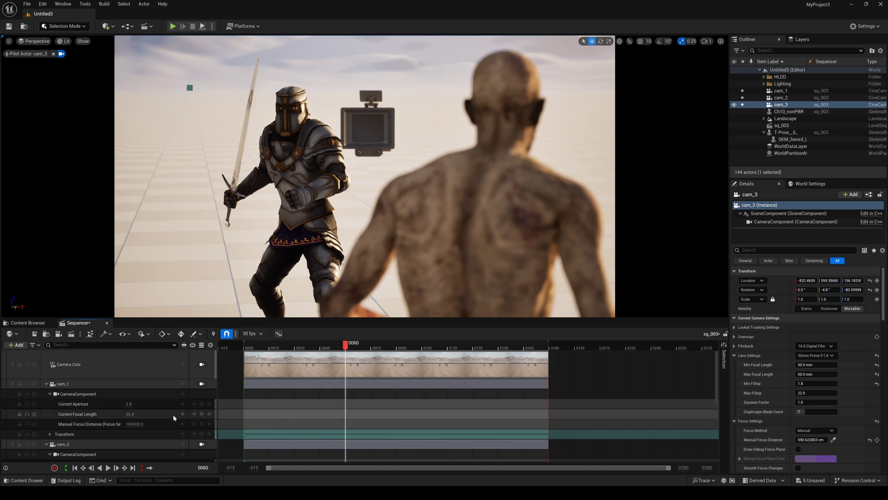
pyautogui.click(125, 444)
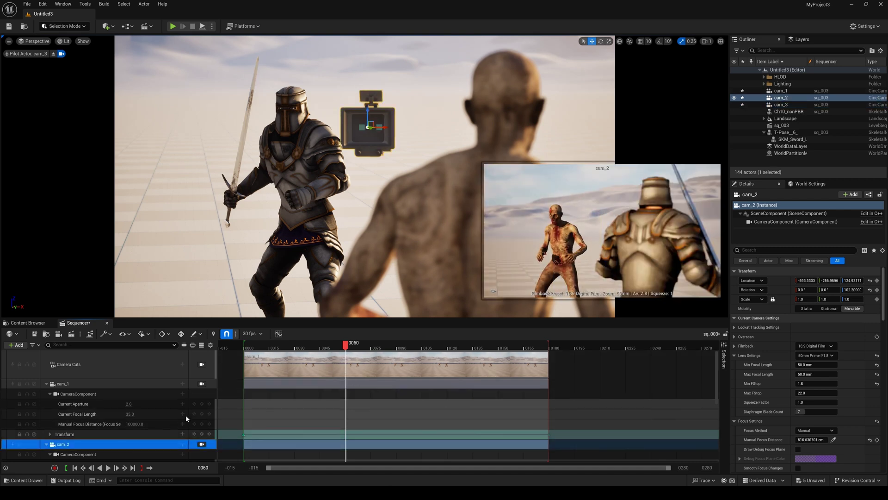
pyautogui.click(348, 364)
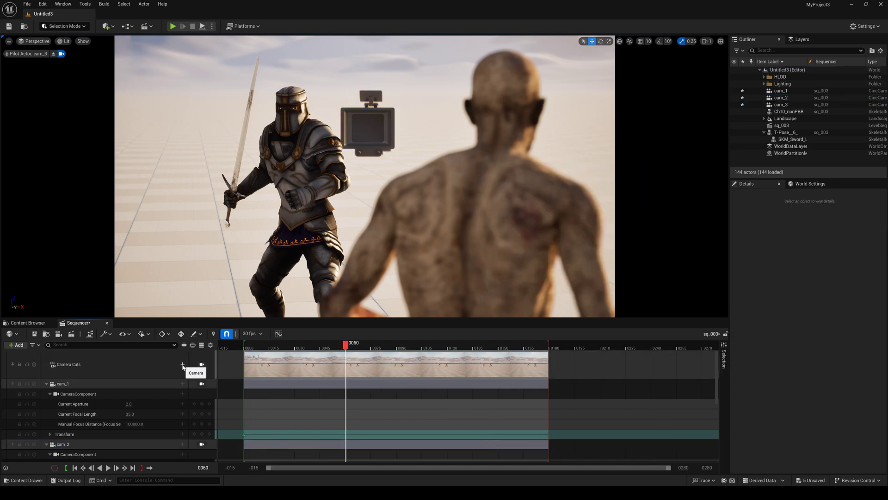
pyautogui.click(183, 365)
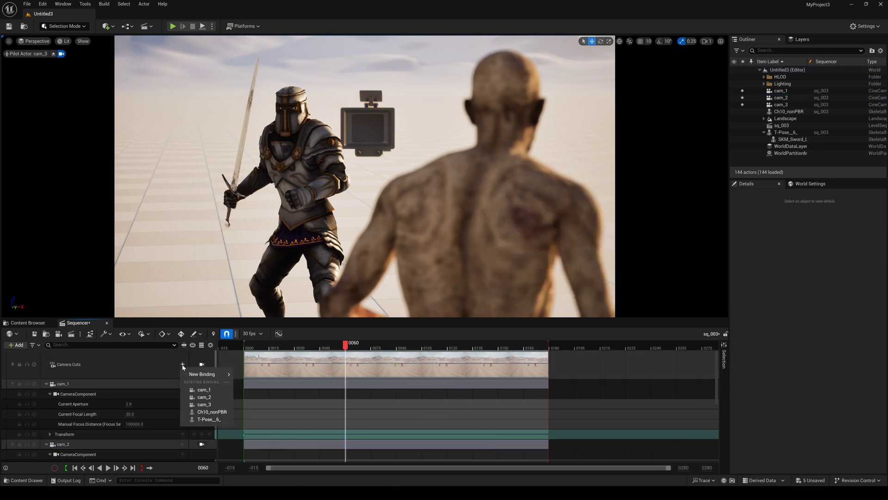
pyautogui.click(204, 396)
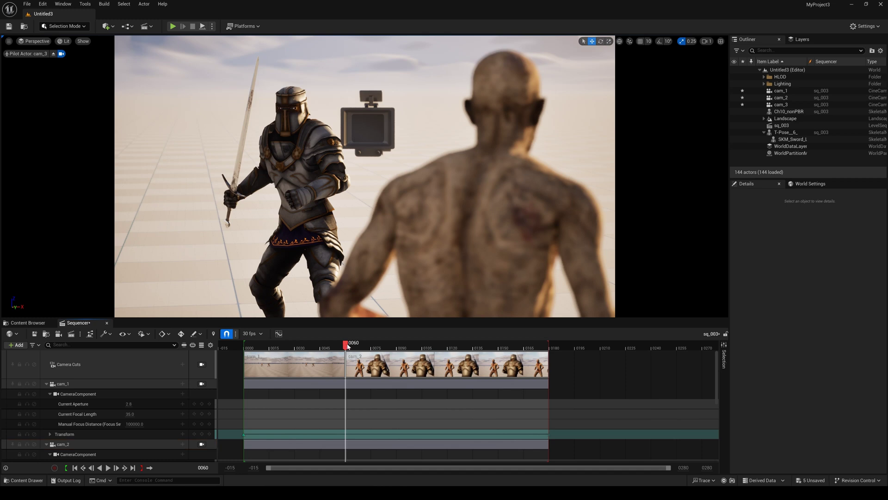
# Step: Add a camera cut to cam_3 at frame 120 in the Camera Cuts track
pyautogui.moveTo(347, 346); pyautogui.dragTo(450, 363)
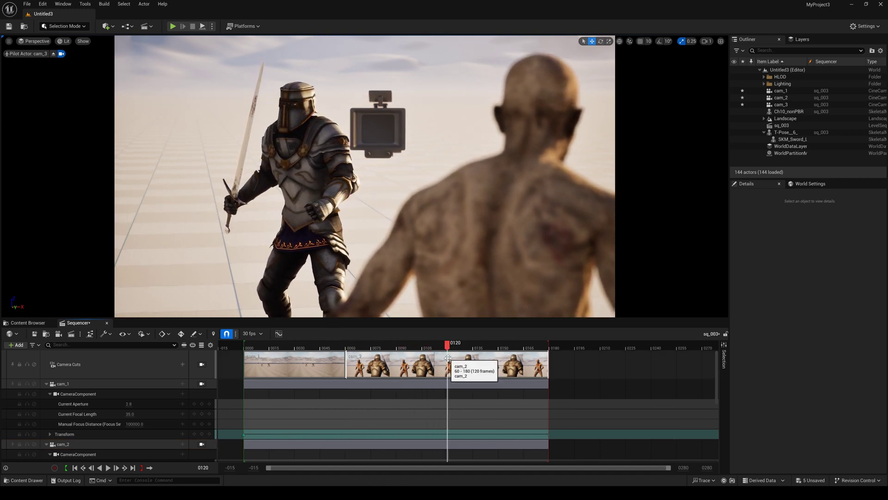
pyautogui.click(183, 364)
pyautogui.click(205, 404)
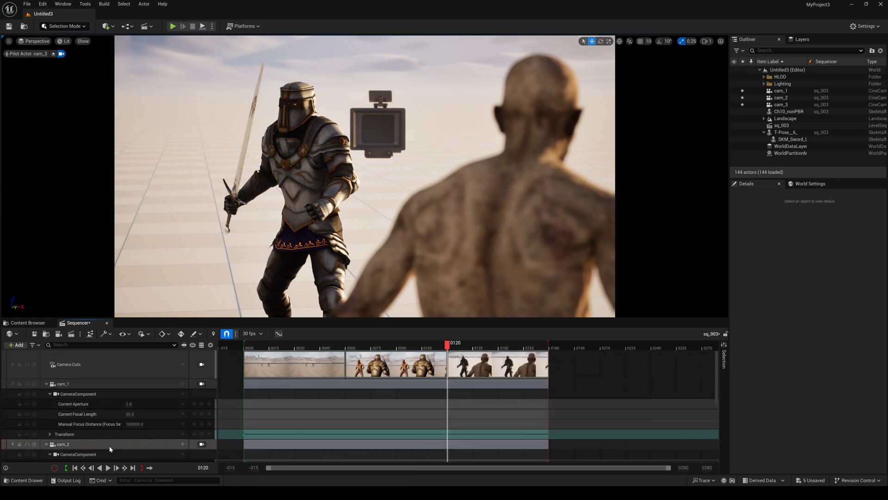
# Step: Test playback from the first frame and switch the viewport from cam_3 to the Camera Cuts track
pyautogui.click(76, 467)
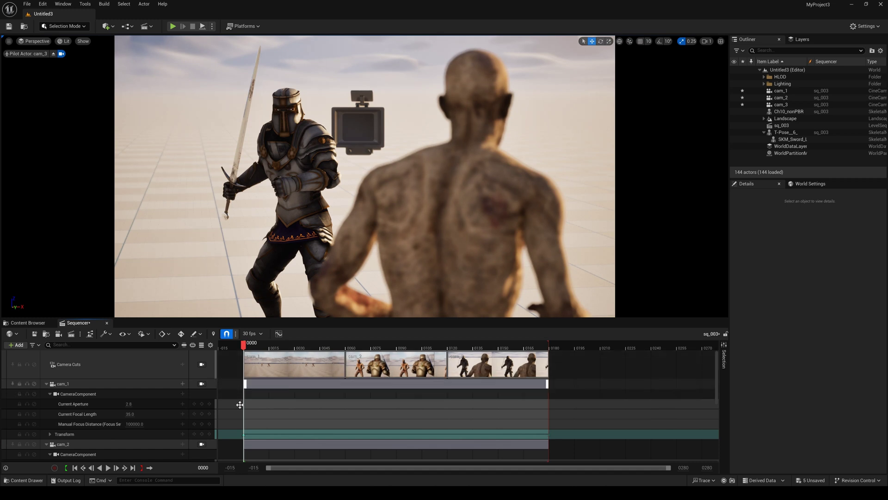
pyautogui.click(108, 467)
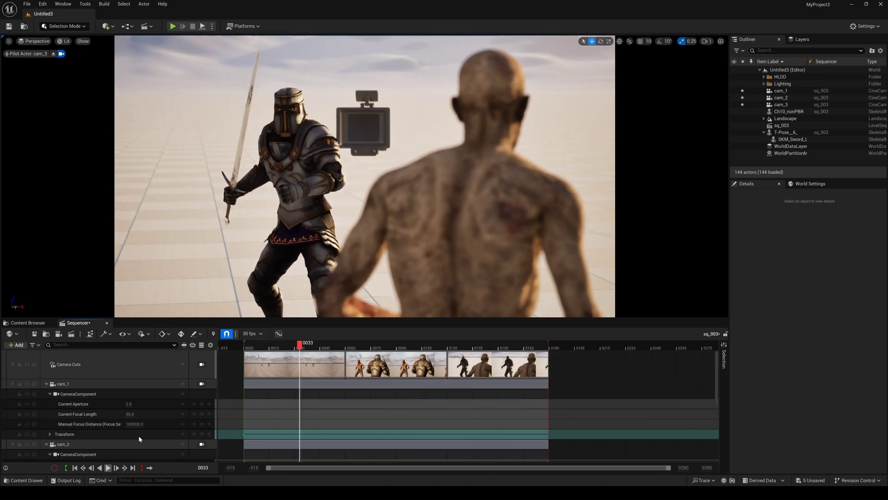
pyautogui.scroll(-3, 160, 409)
pyautogui.scroll(-2, 160, 409)
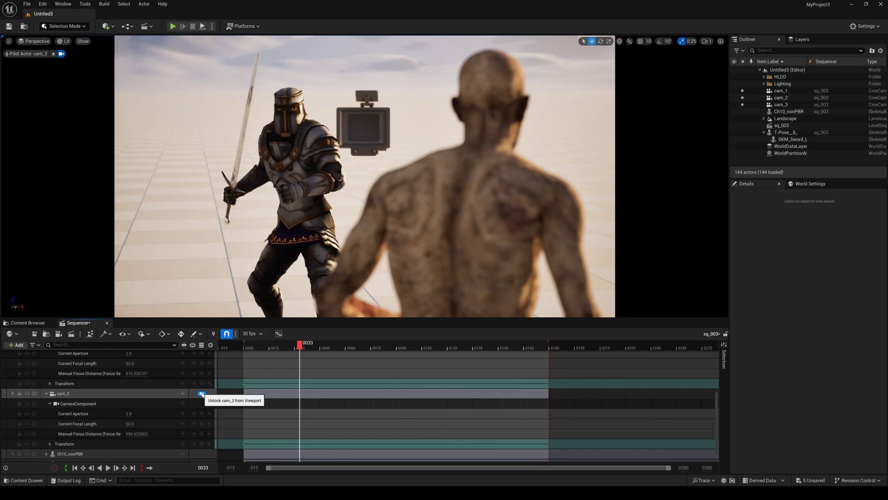
pyautogui.scroll(5, 179, 390)
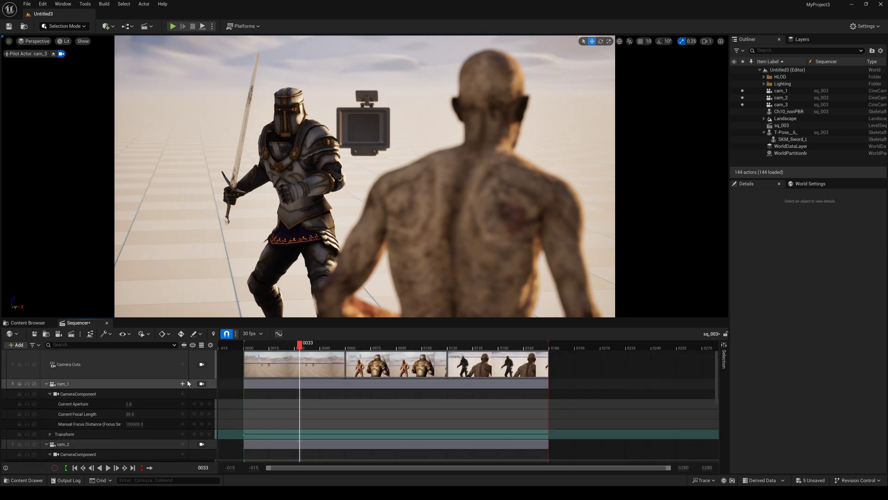
pyautogui.click(201, 365)
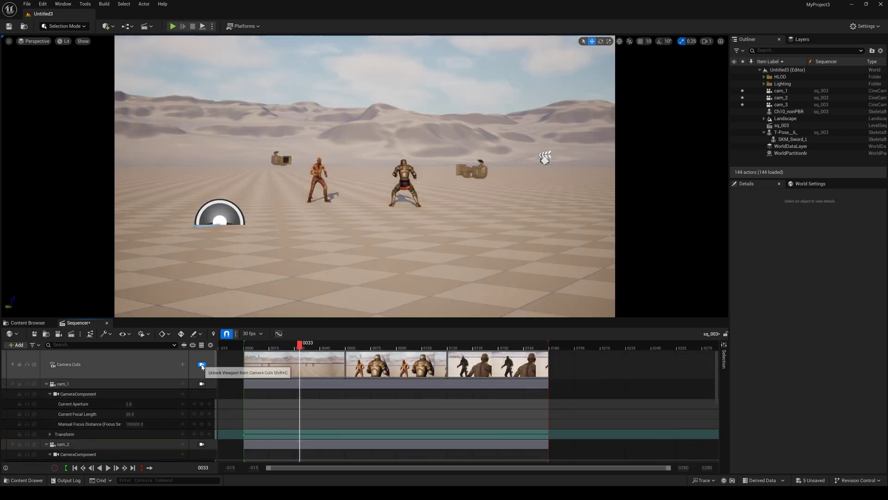
# Step: Return to the first frame and play the whole sequence through all three camera cuts
pyautogui.click(83, 468)
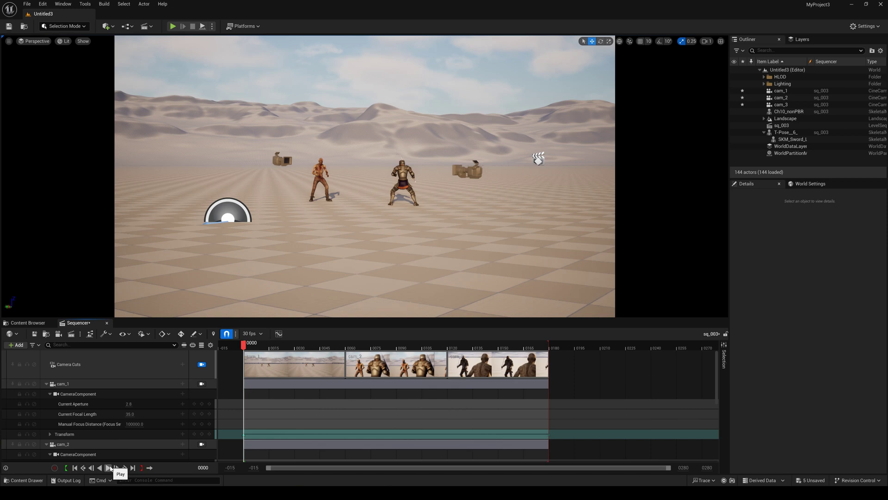
pyautogui.click(108, 468)
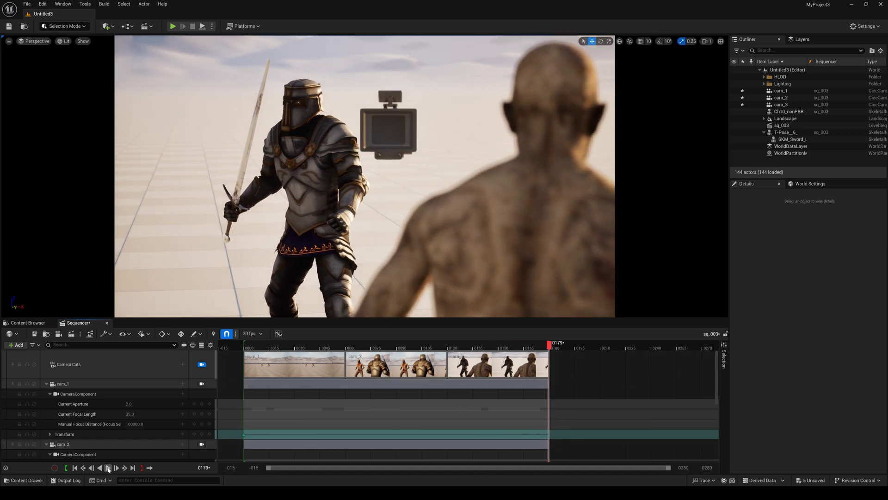
pyautogui.click(108, 469)
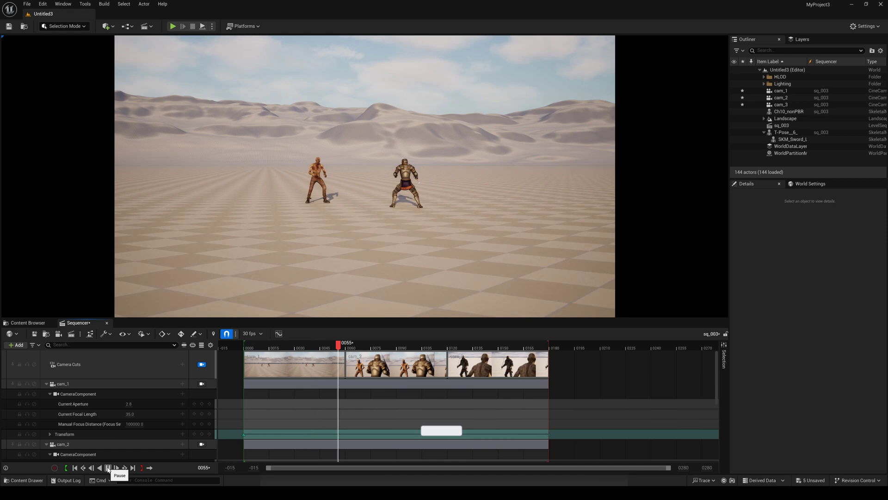